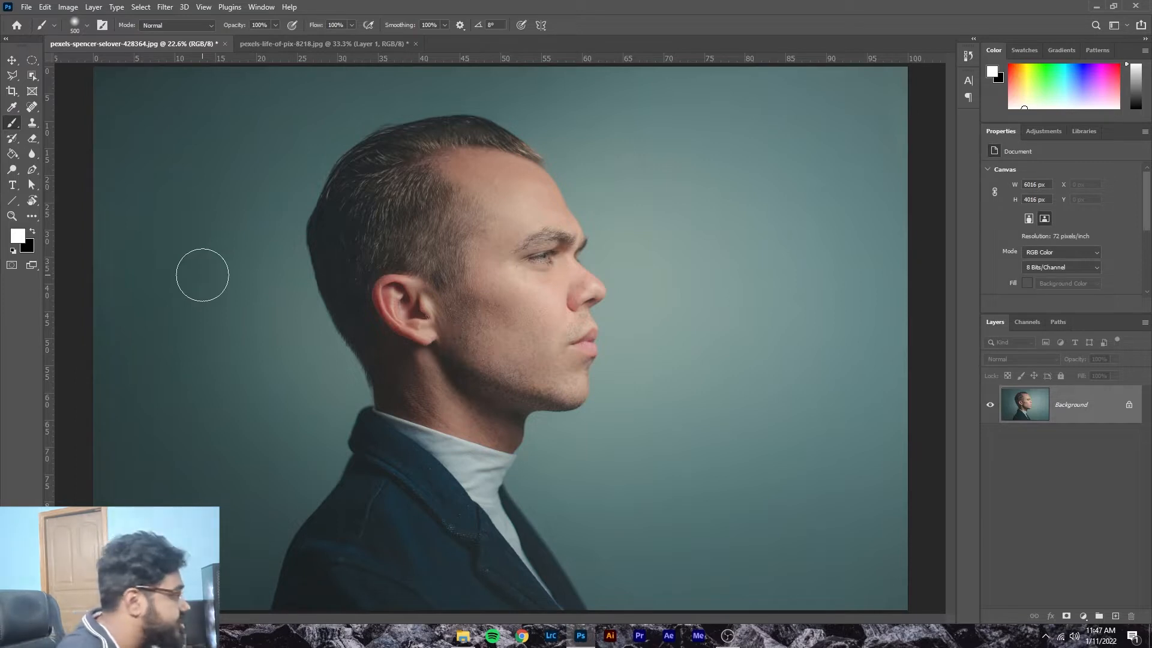
Step: Duplicate the portrait's Background layer into Layer 1 with Ctrl+J
key("ctrl+j")
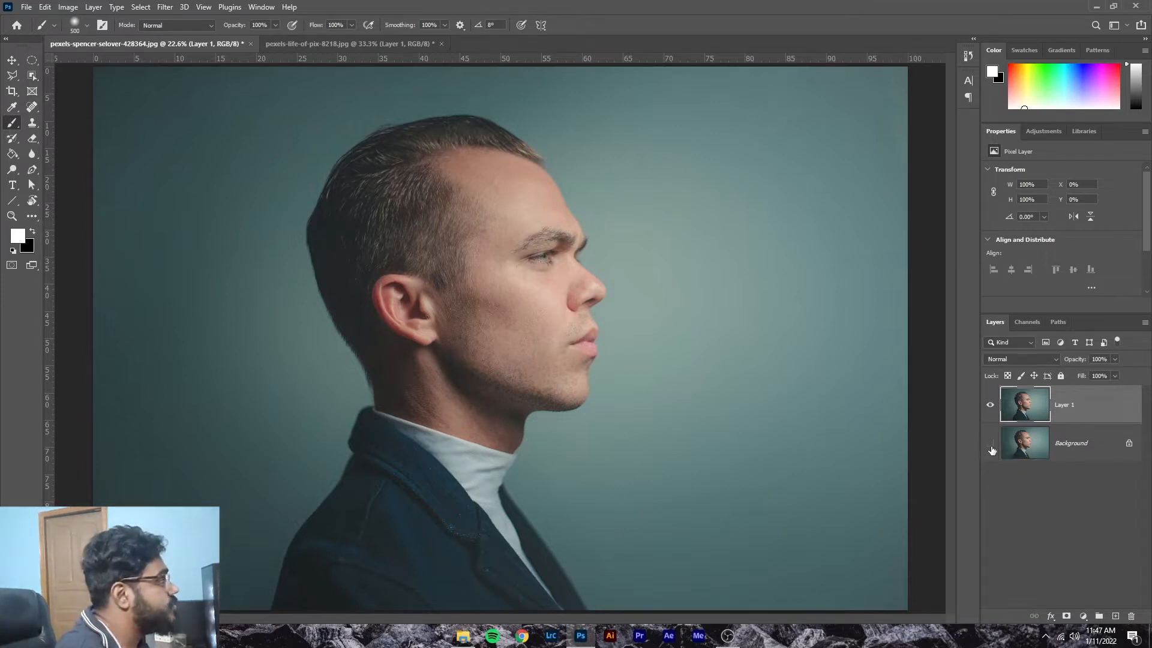
Step: In the city street image, toggle Layer 1 and the background to inspect the cut-out sky, then return to the portrait
left_click(363, 45)
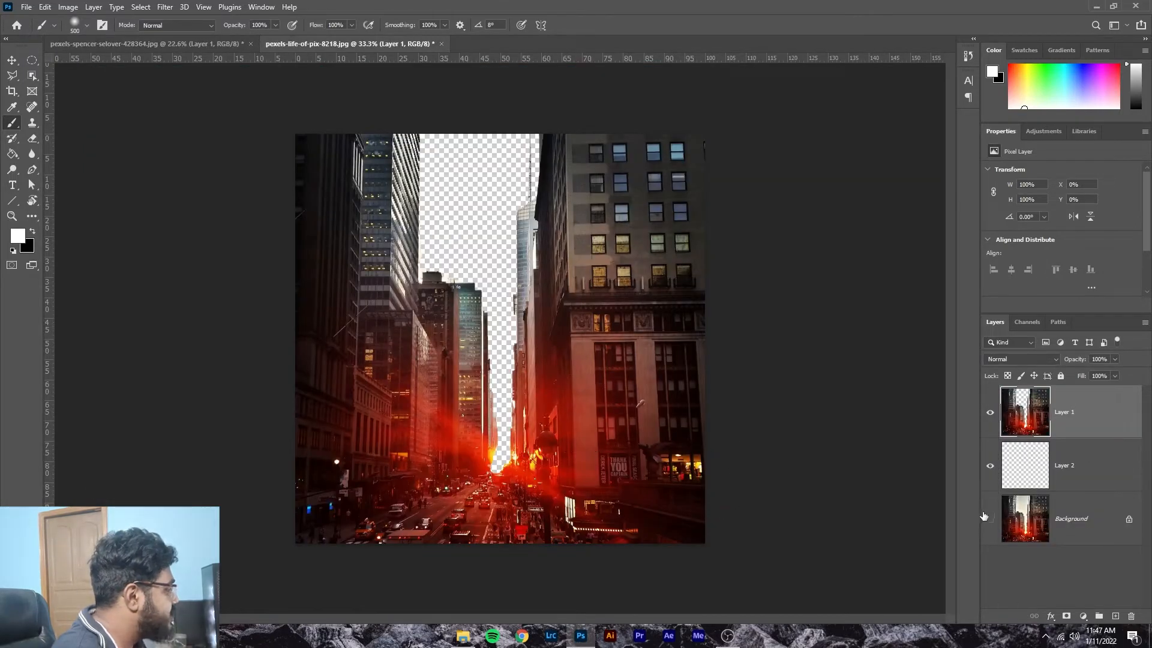
left_click(986, 413)
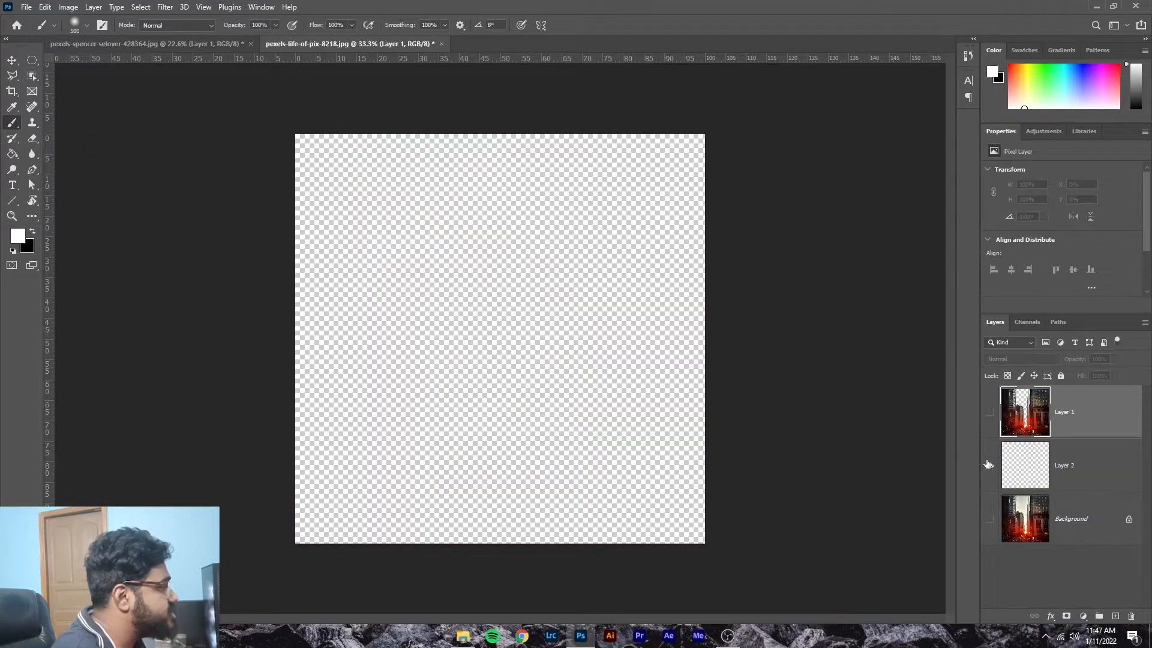
left_click(990, 520)
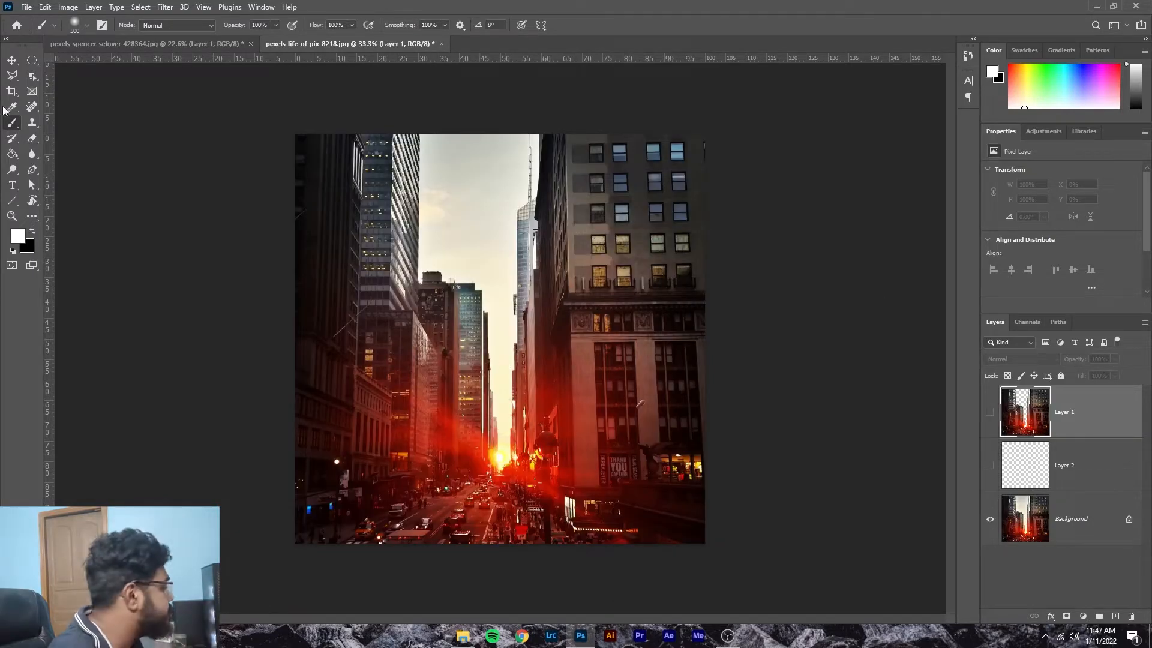
left_click(11, 61)
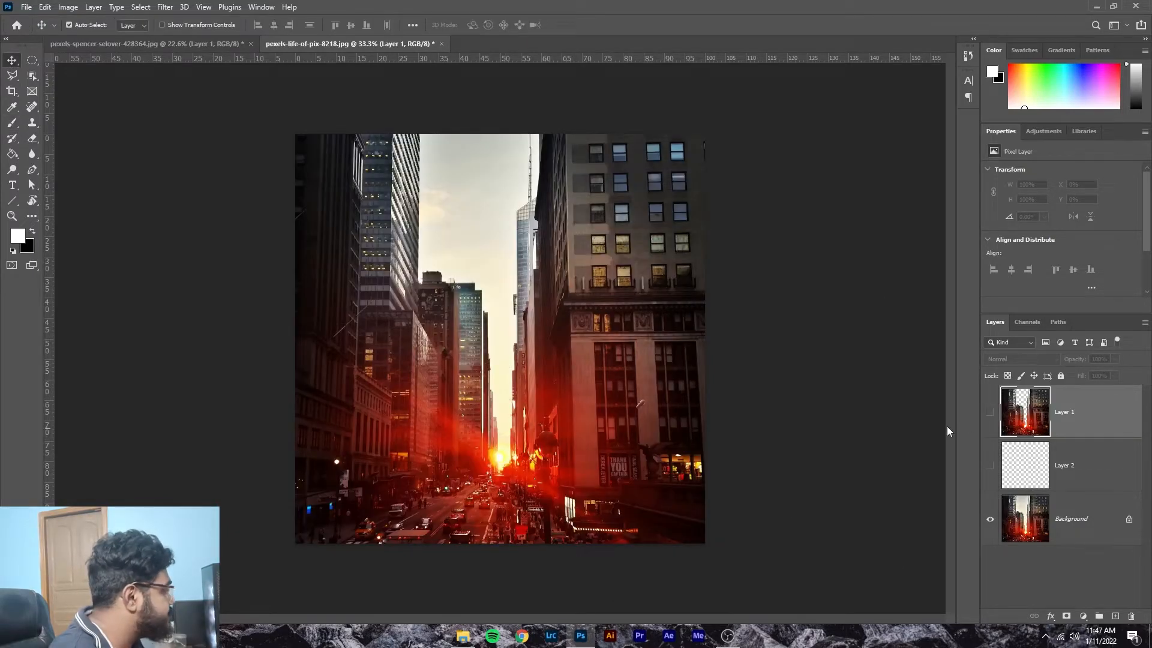
left_click(991, 414)
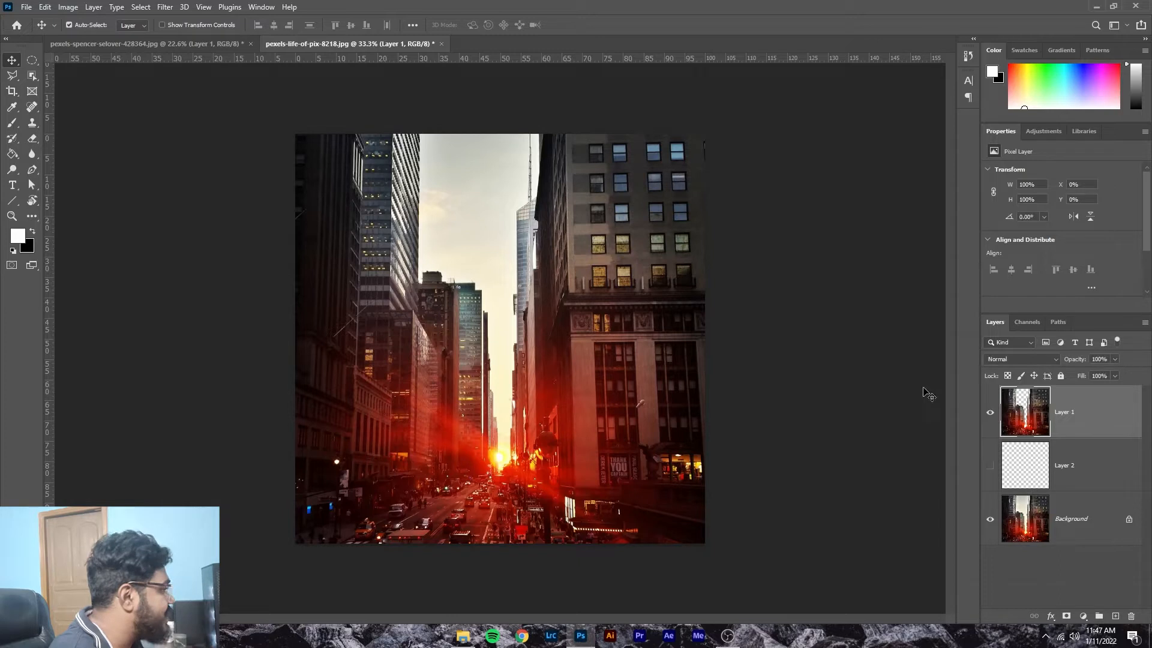
left_click(989, 521)
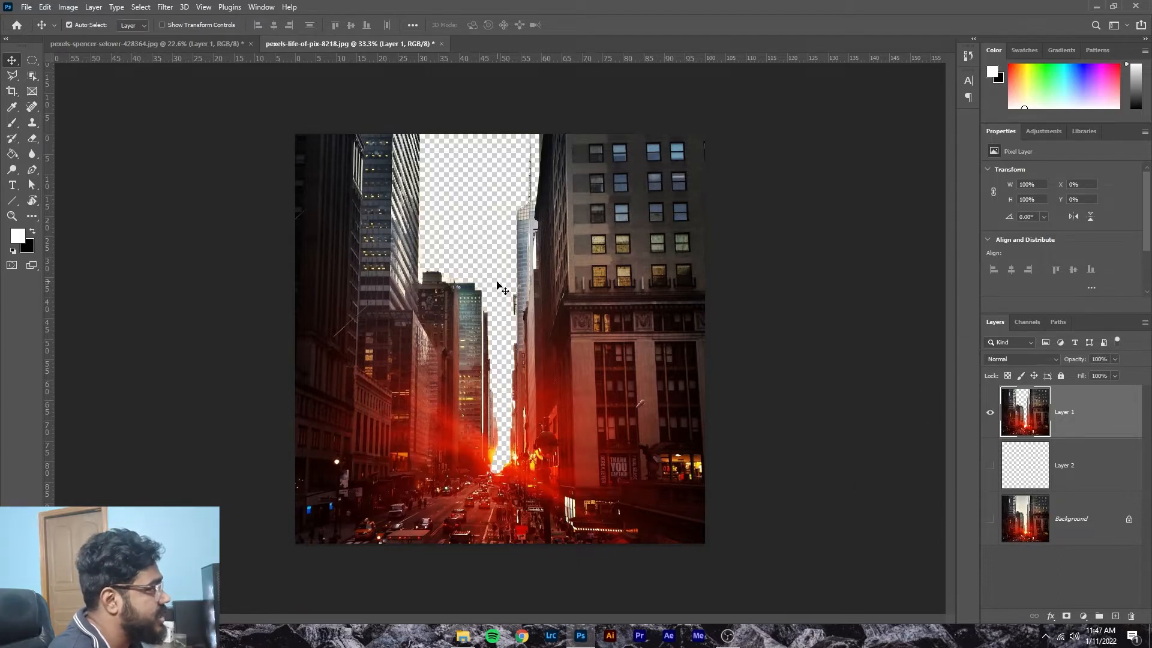
left_click(205, 46)
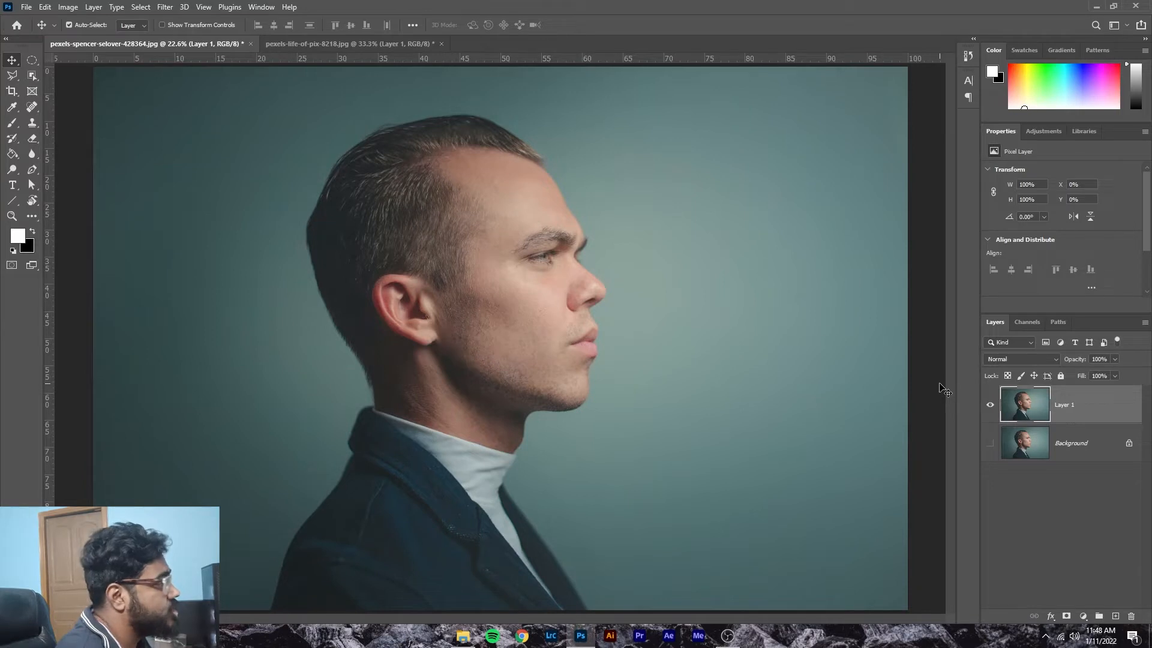
Step: Mask Layer 1 to the man with an Object Selection rectangle, then target the layer's image
left_click(31, 76)
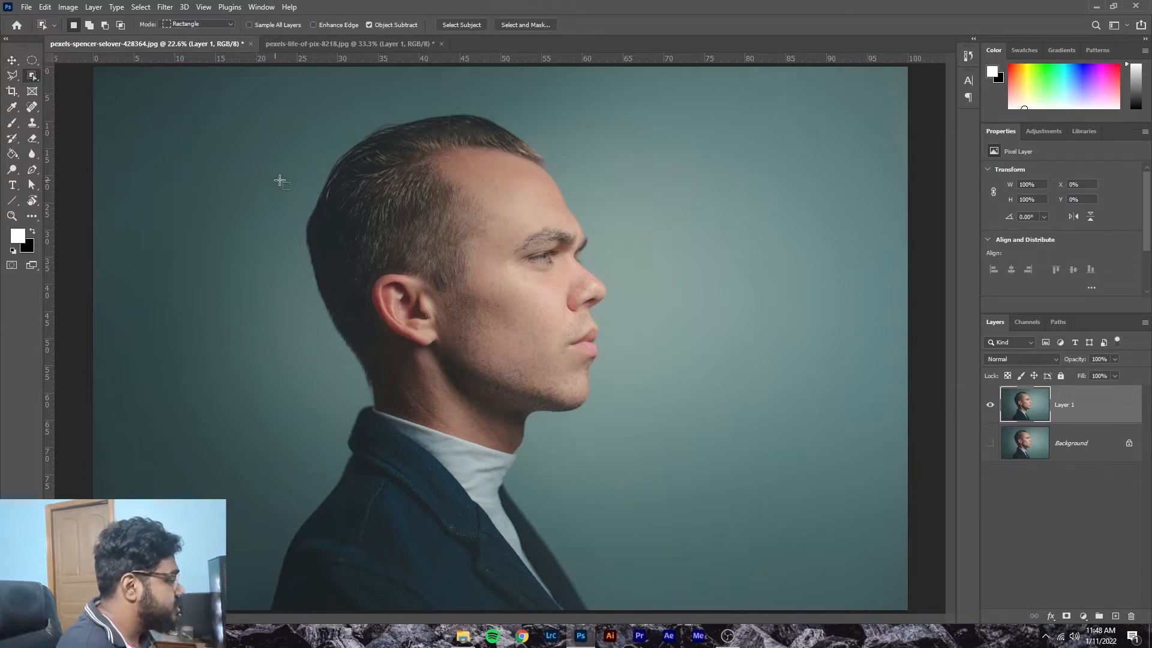
left_click_drag(206, 78, 660, 611)
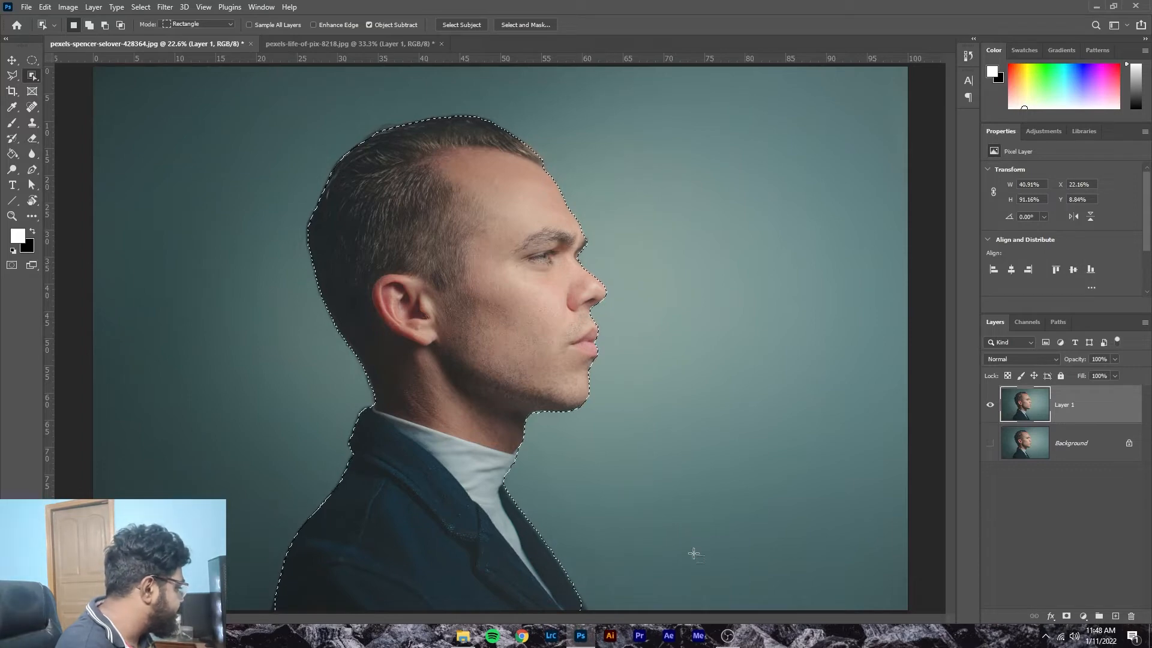
left_click(1066, 617)
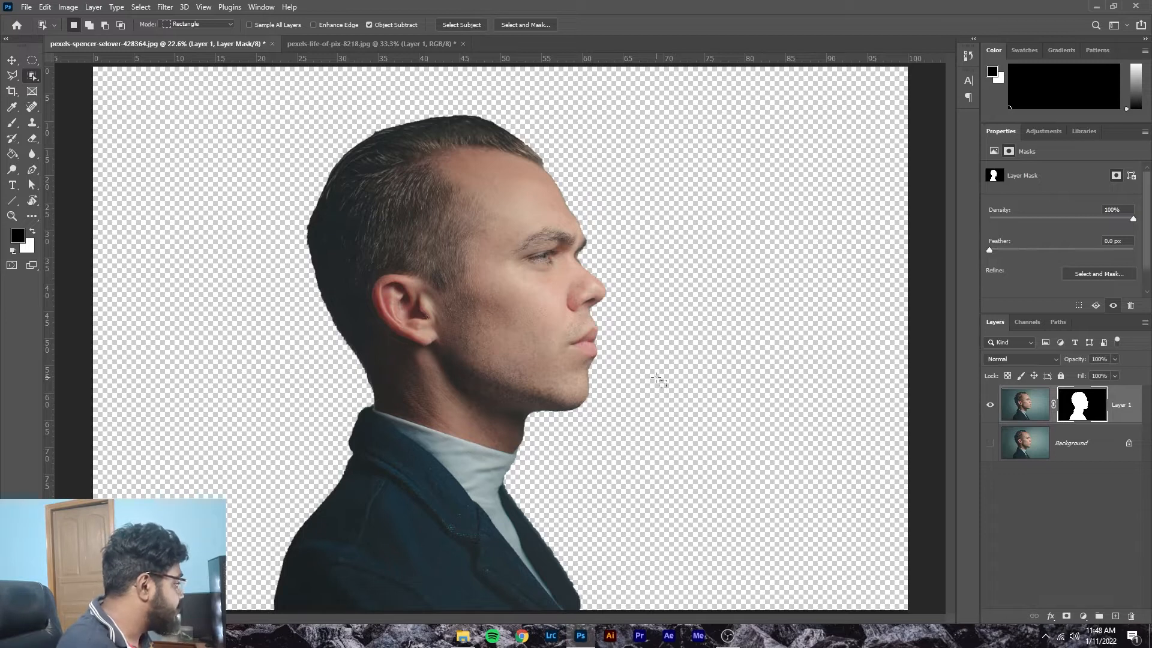
left_click(1009, 408)
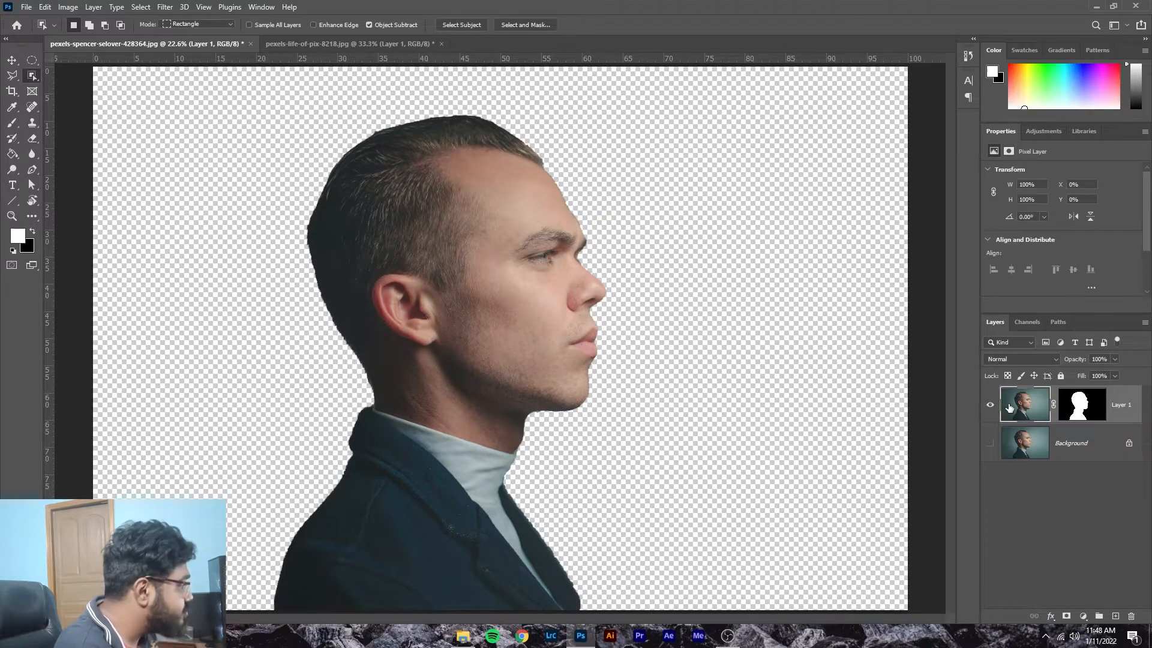
Step: Desaturate the masked man with Shift+Ctrl+U, then bring up the city street document
key("ctrl+shift+u")
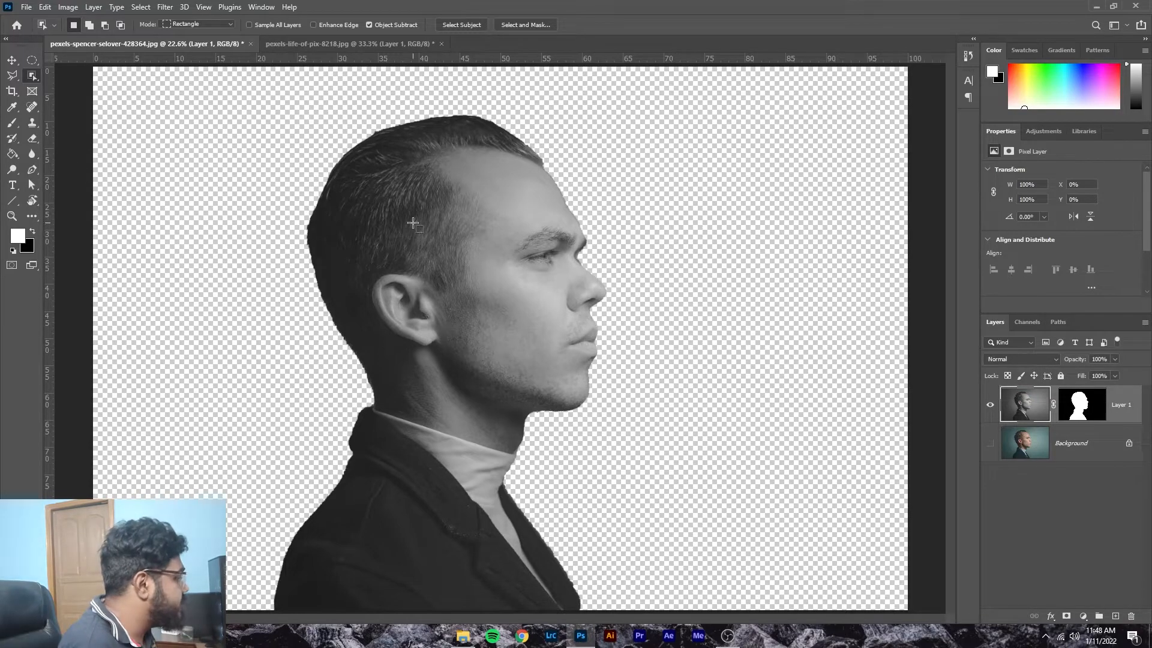
left_click(368, 40)
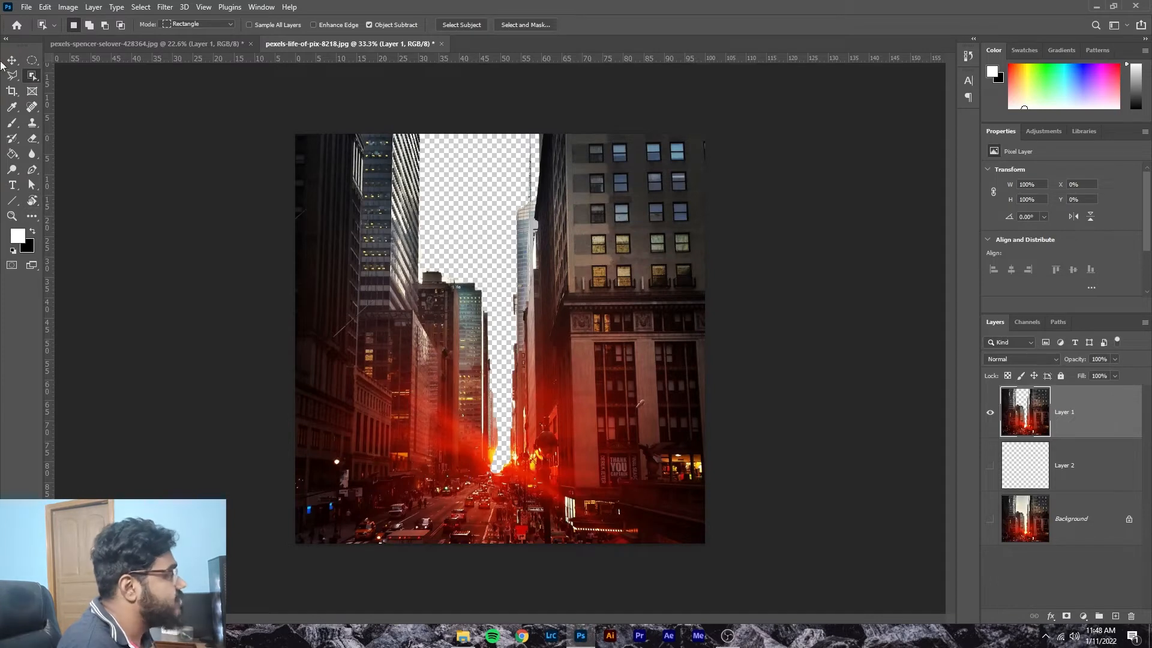
Step: Drag the city street image into the portrait document as a new layer
left_click(12, 60)
left_click_drag(603, 399, 489, 343)
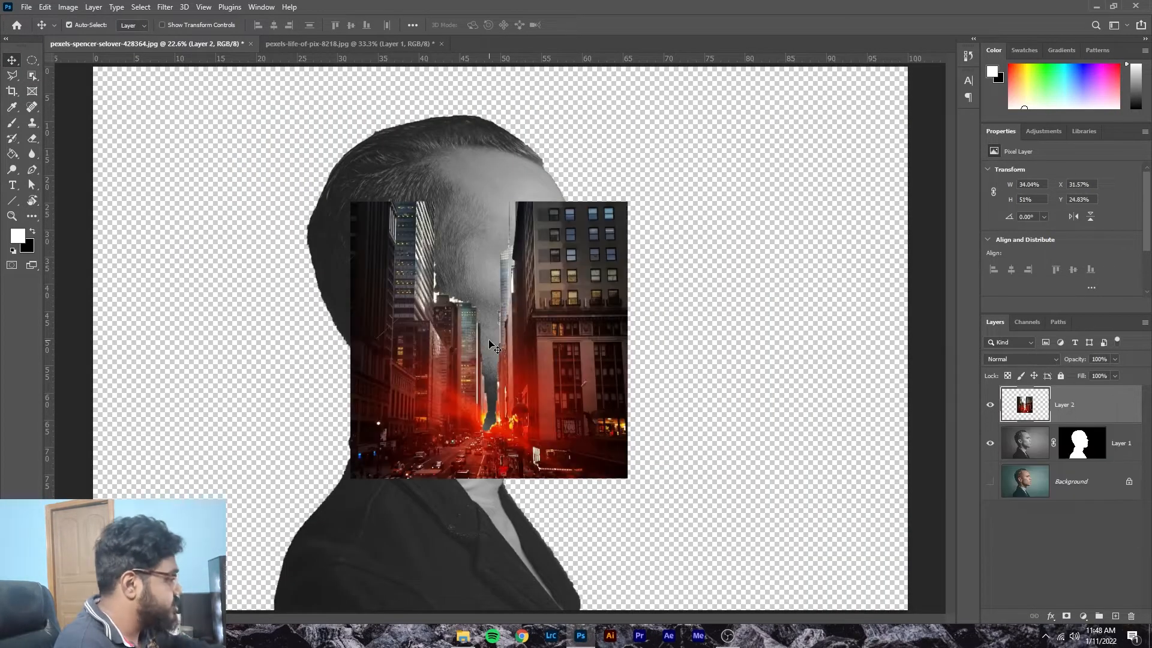
key("ctrl+minus")
key("ctrl+minus")
Step: Free-transform the city image, scaling and positioning it to cover the man's head
key("ctrl+t")
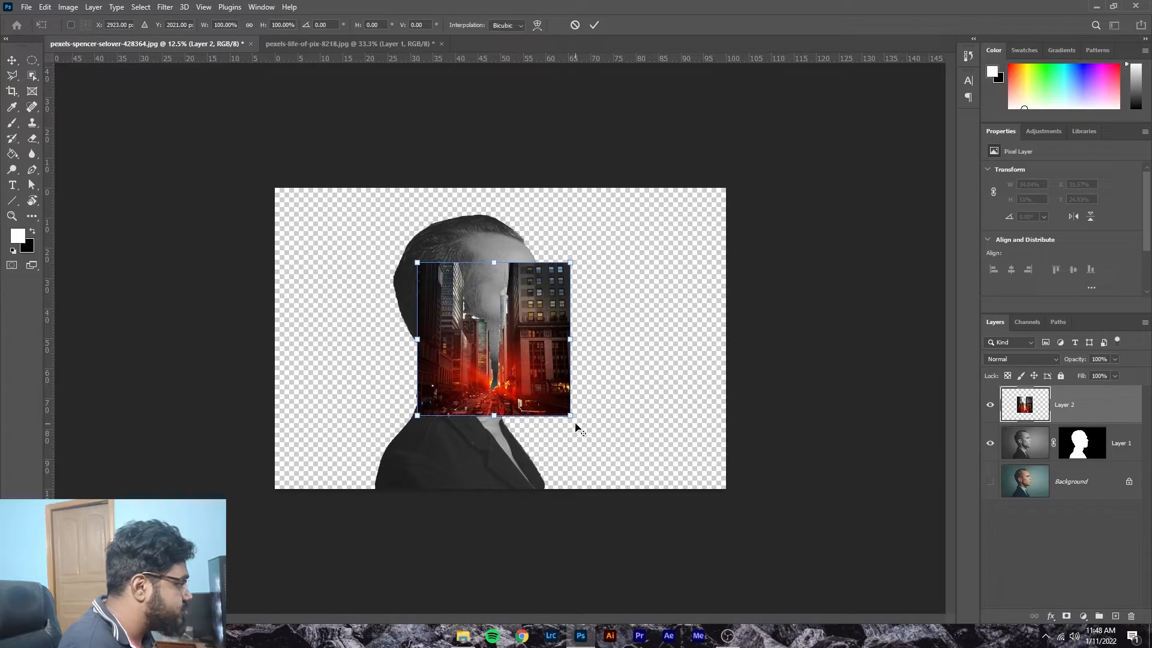
left_click_drag(570, 421, 588, 543)
left_click_drag(552, 480, 522, 492)
left_click_drag(607, 503, 558, 474)
left_click_drag(470, 371, 469, 336)
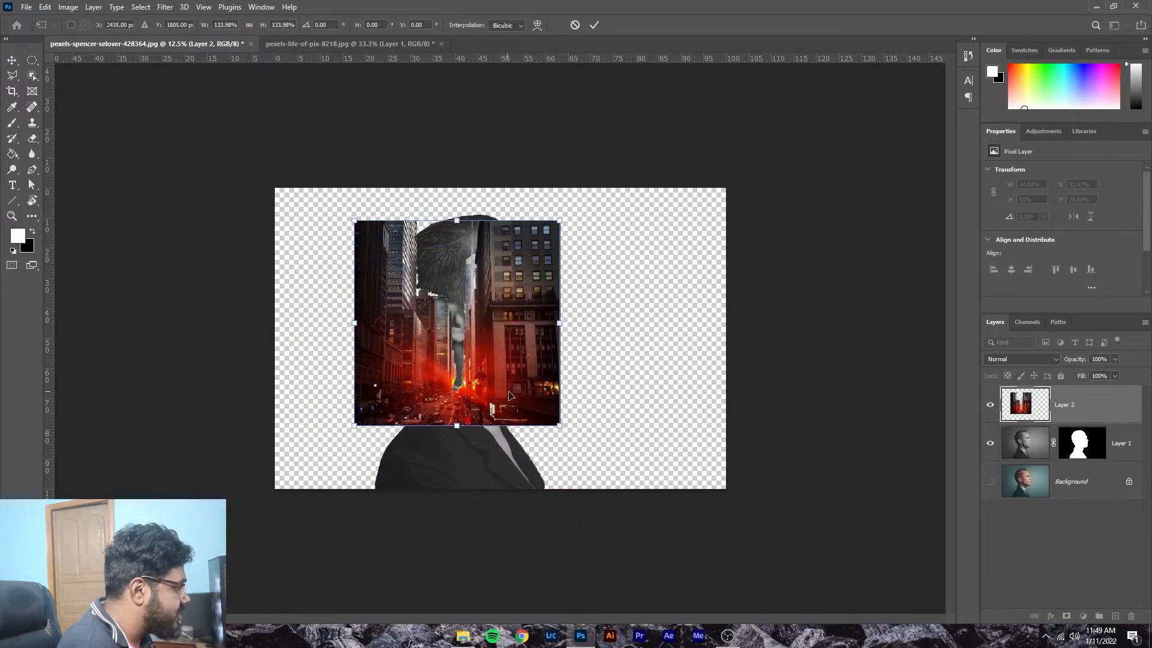
left_click_drag(554, 424, 581, 528)
left_click_drag(546, 475, 555, 515)
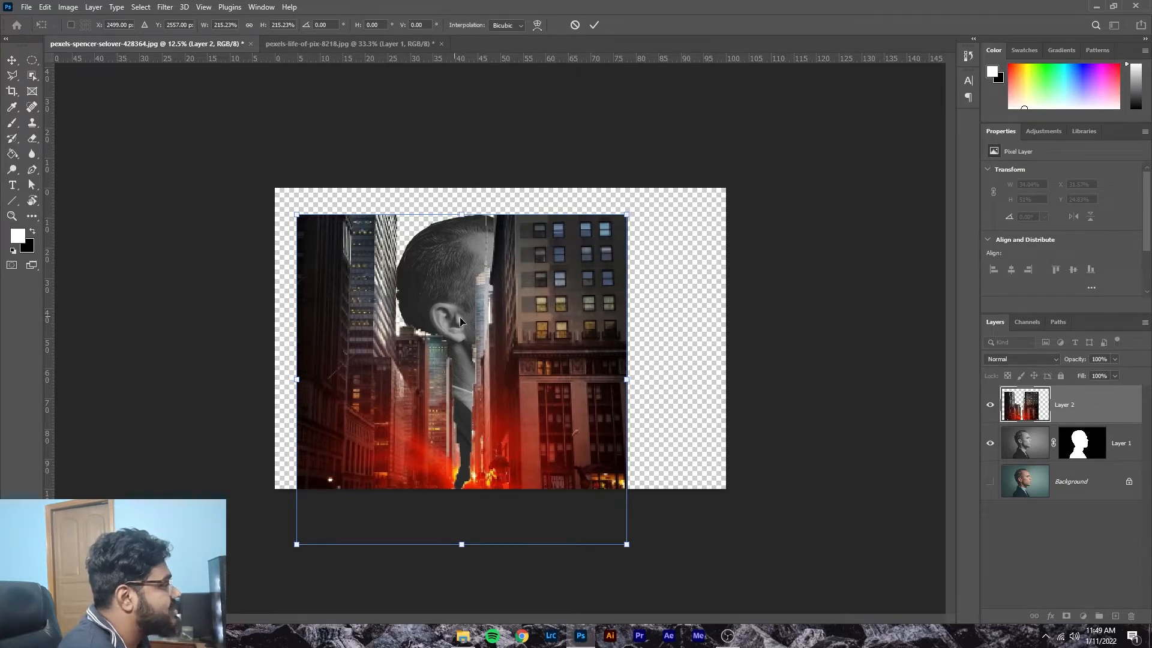
left_click_drag(497, 322, 499, 252)
left_click_drag(507, 339, 509, 354)
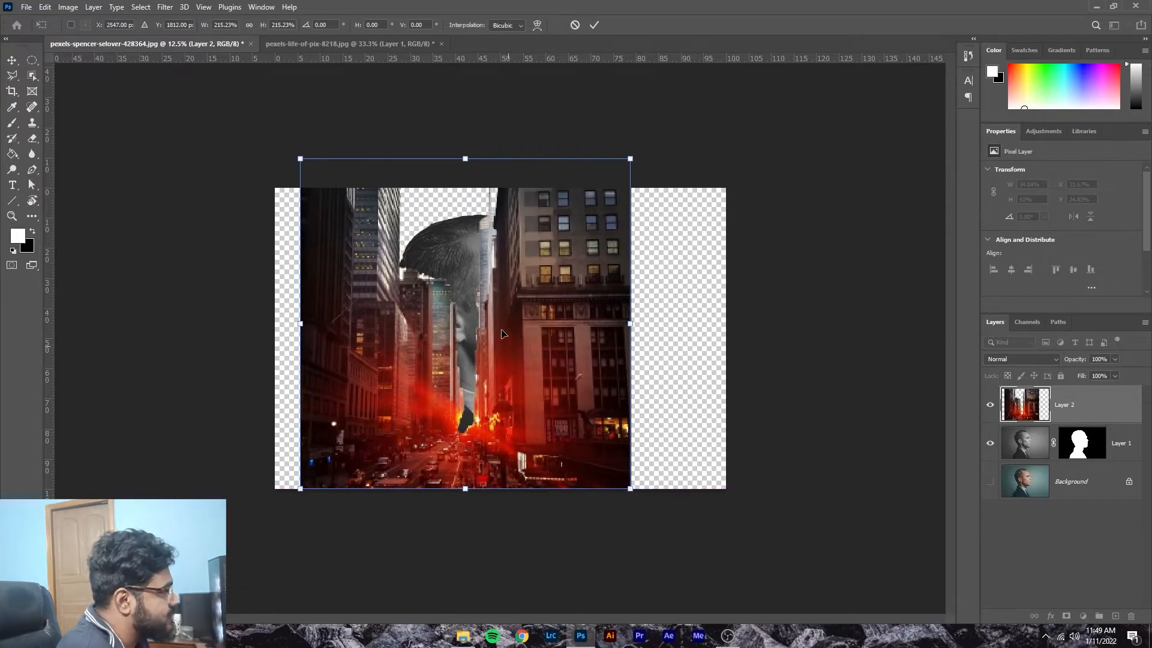
left_click_drag(532, 311, 538, 311)
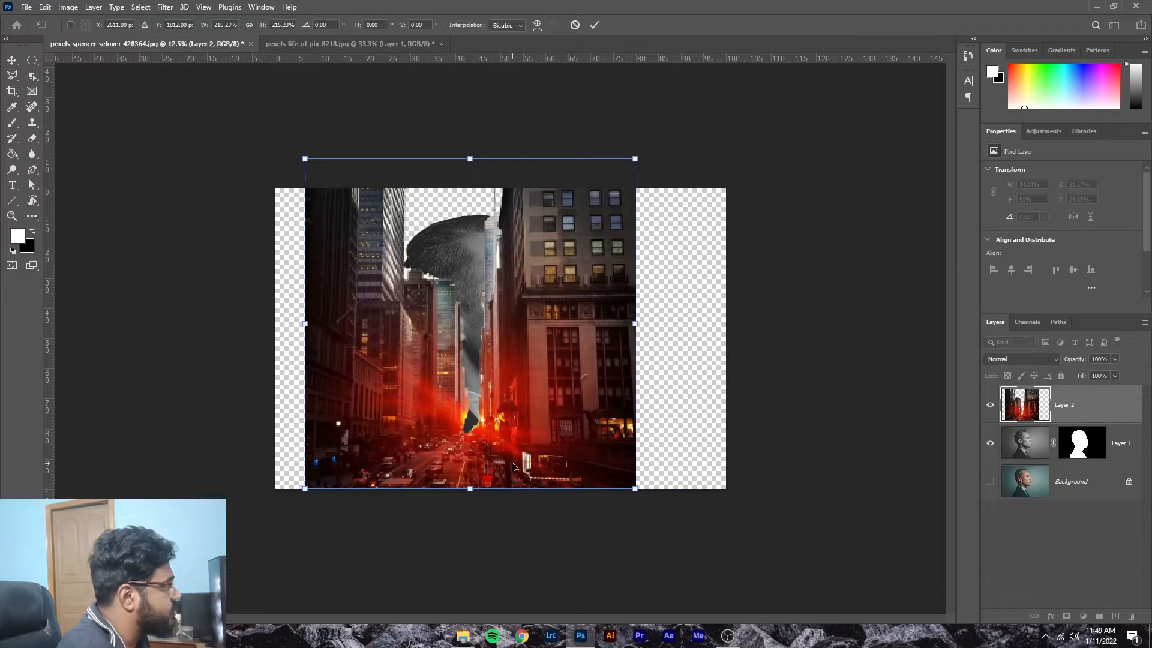
Step: Commit the transform, desaturate the city layer, and copy Layer 1's head mask onto it
left_click(593, 27)
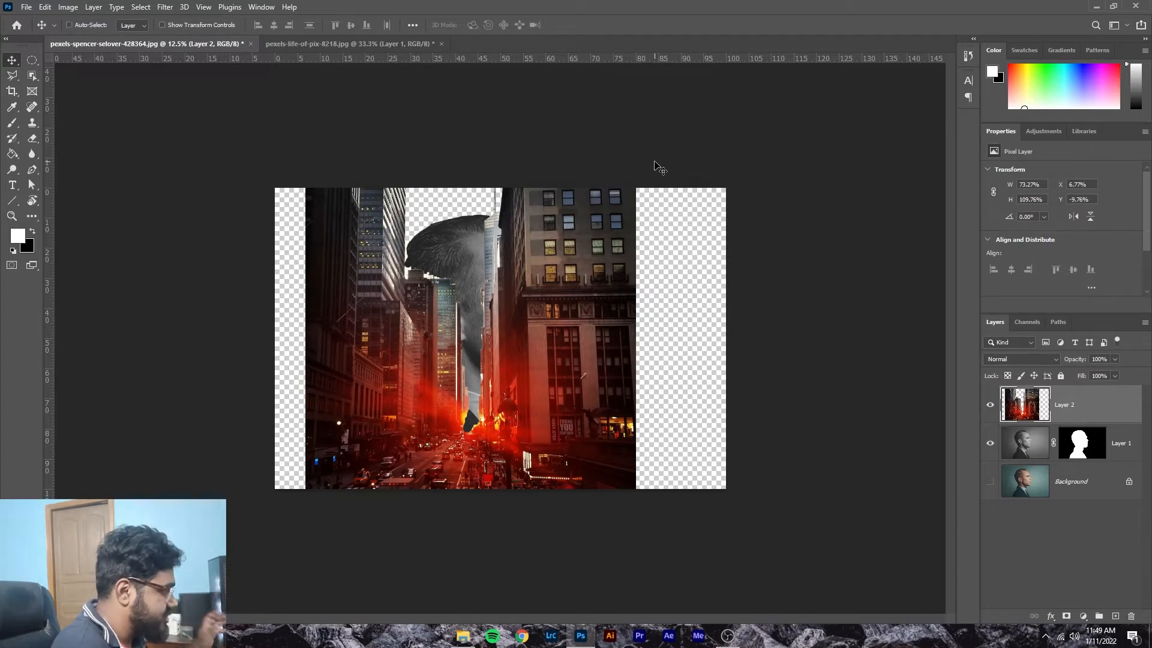
key("ctrl+shift+u")
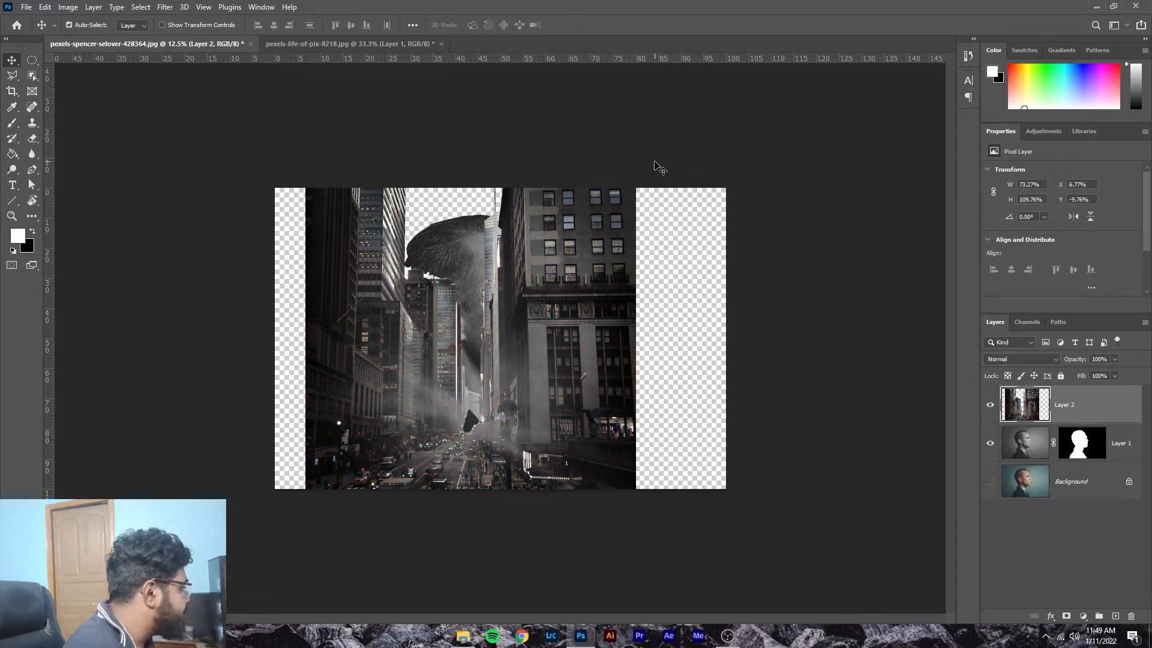
left_click(1103, 450)
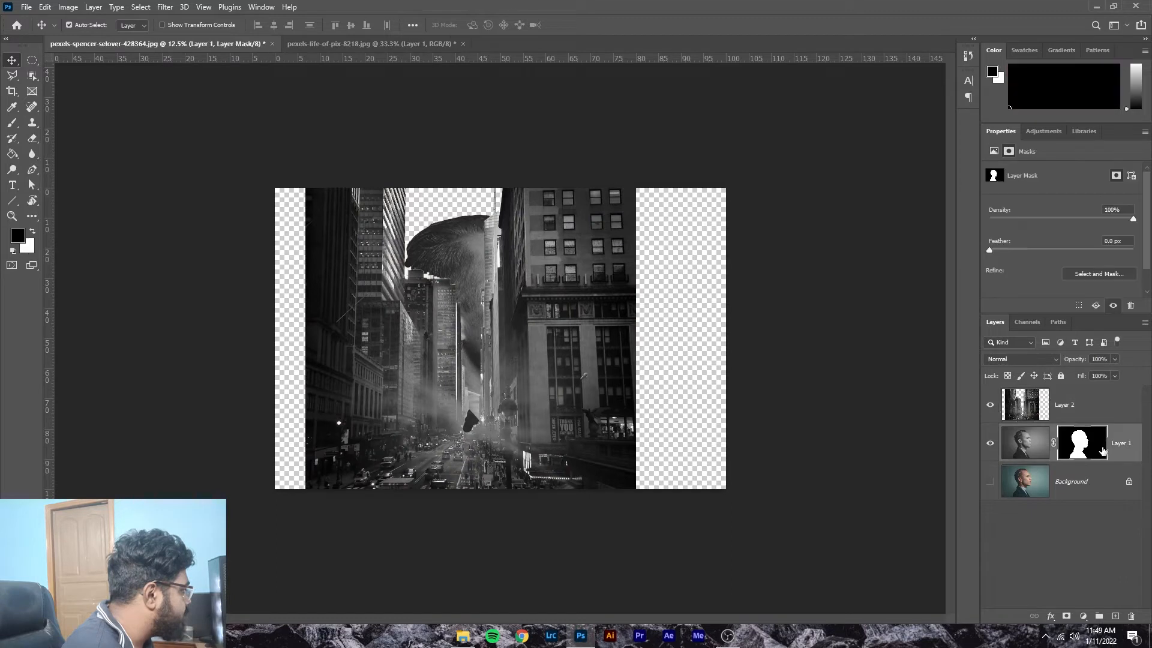
left_click_drag(1085, 454, 1084, 403)
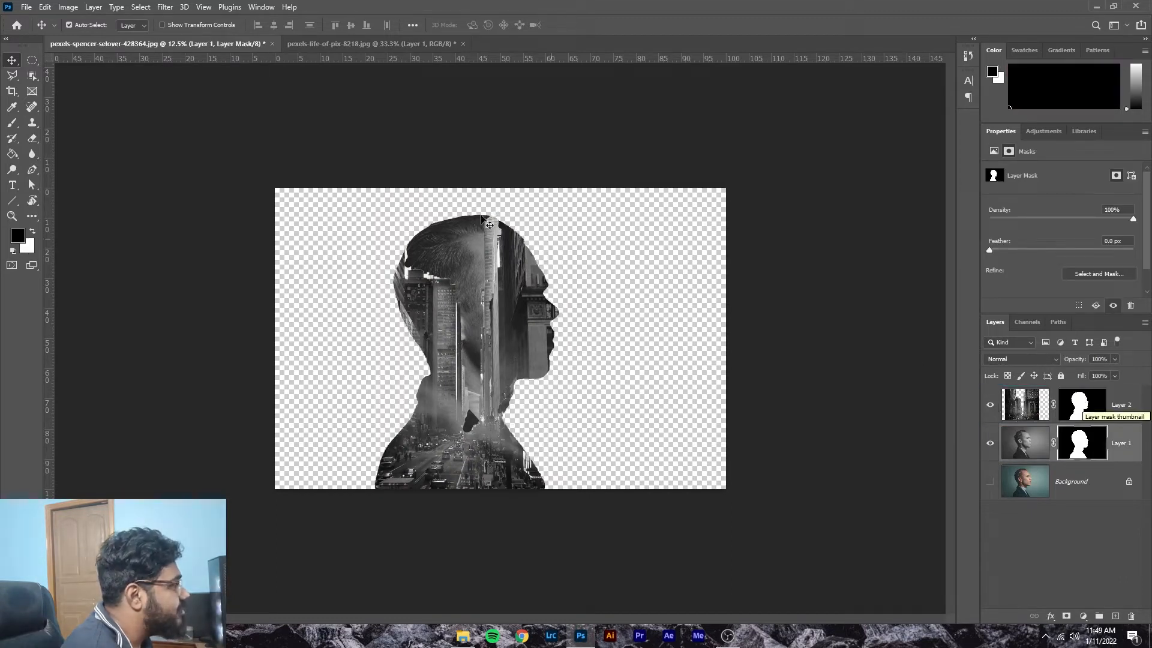
left_click(509, 341)
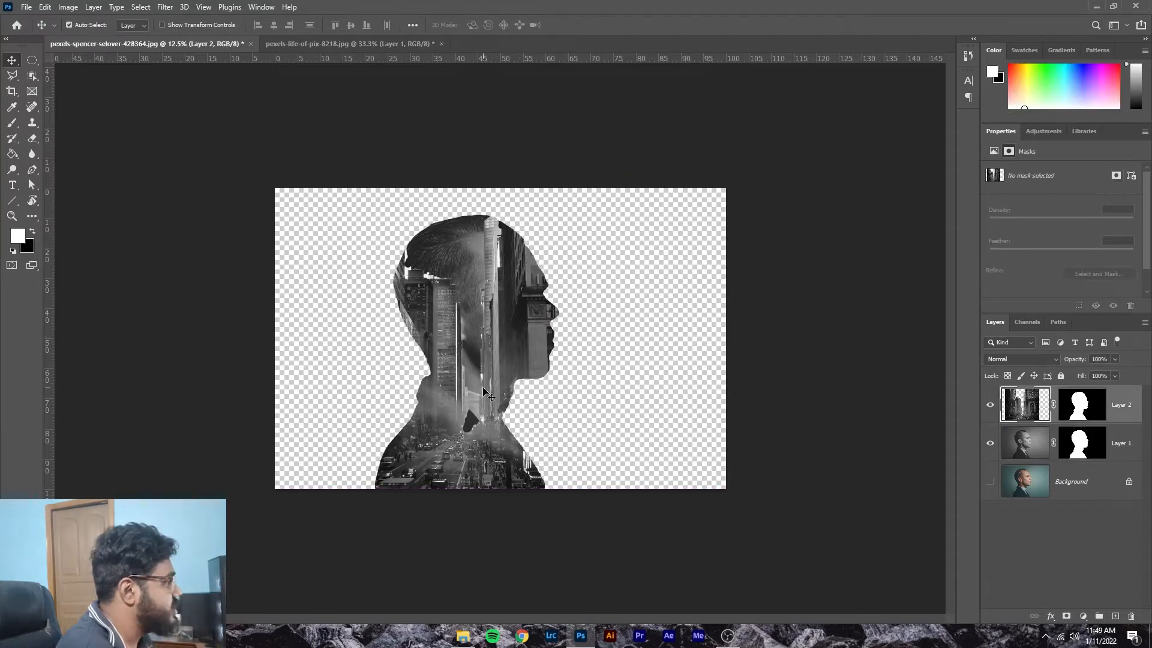
Step: Zoom in, hide the guides with Ctrl+;, and check each layer's mask
key("ctrl+plus")
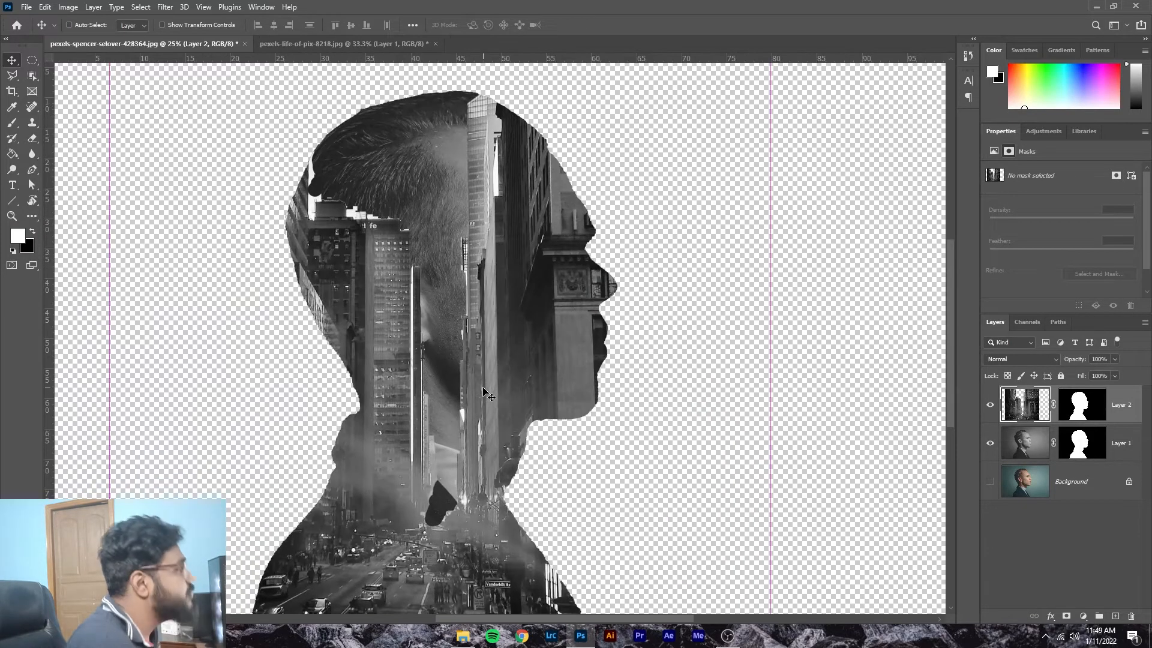
key("ctrl+semicolon")
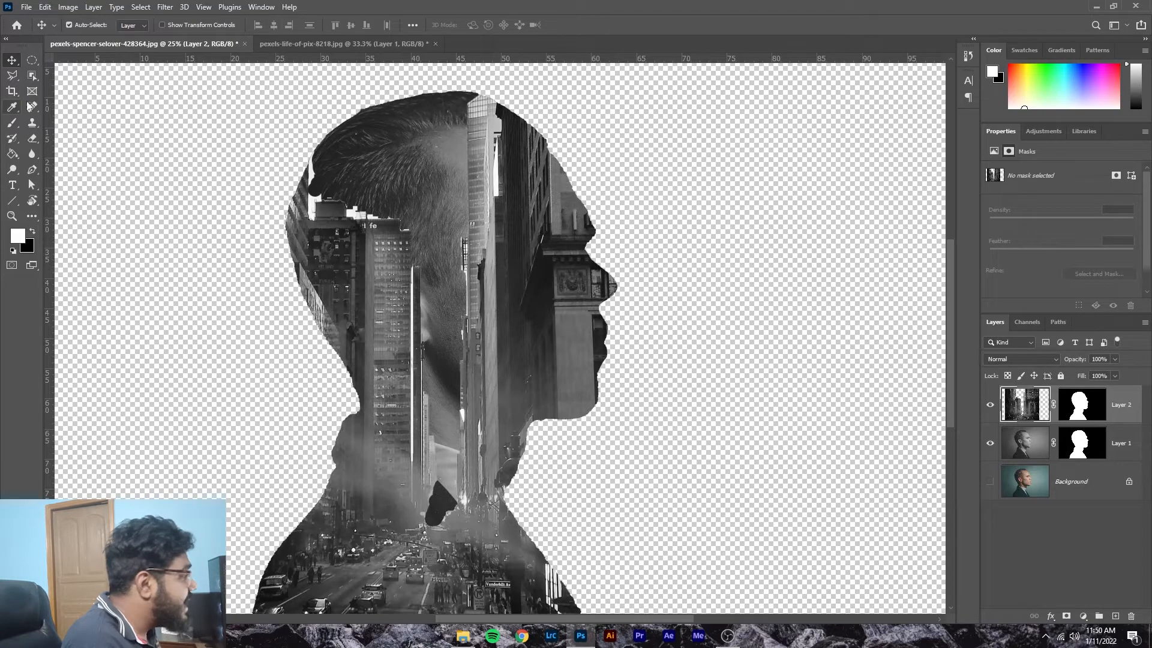
left_click(1071, 412)
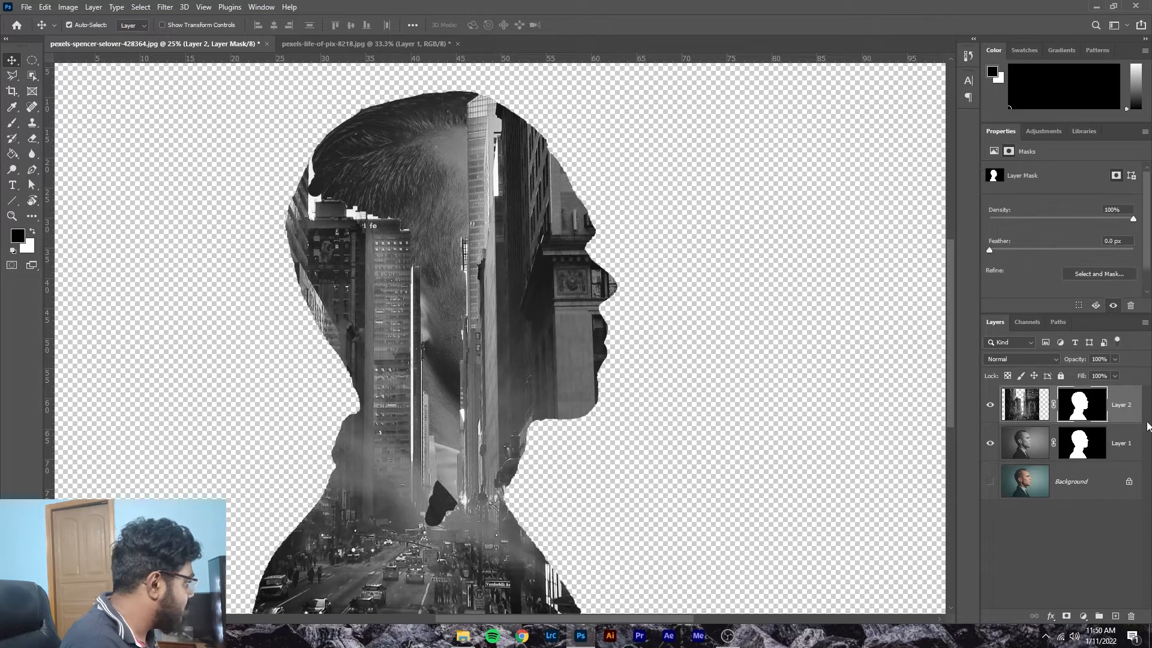
left_click(1085, 447)
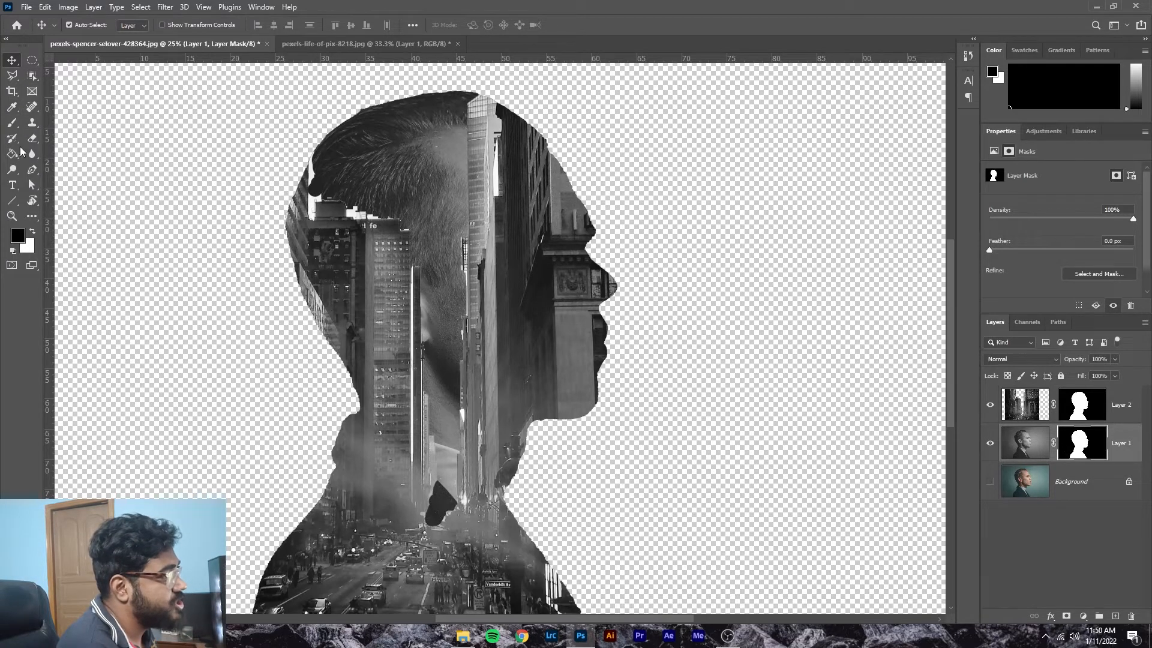
Step: Brush black on Layer 1's mask over the dark hair and the haze between buildings
left_click(13, 124)
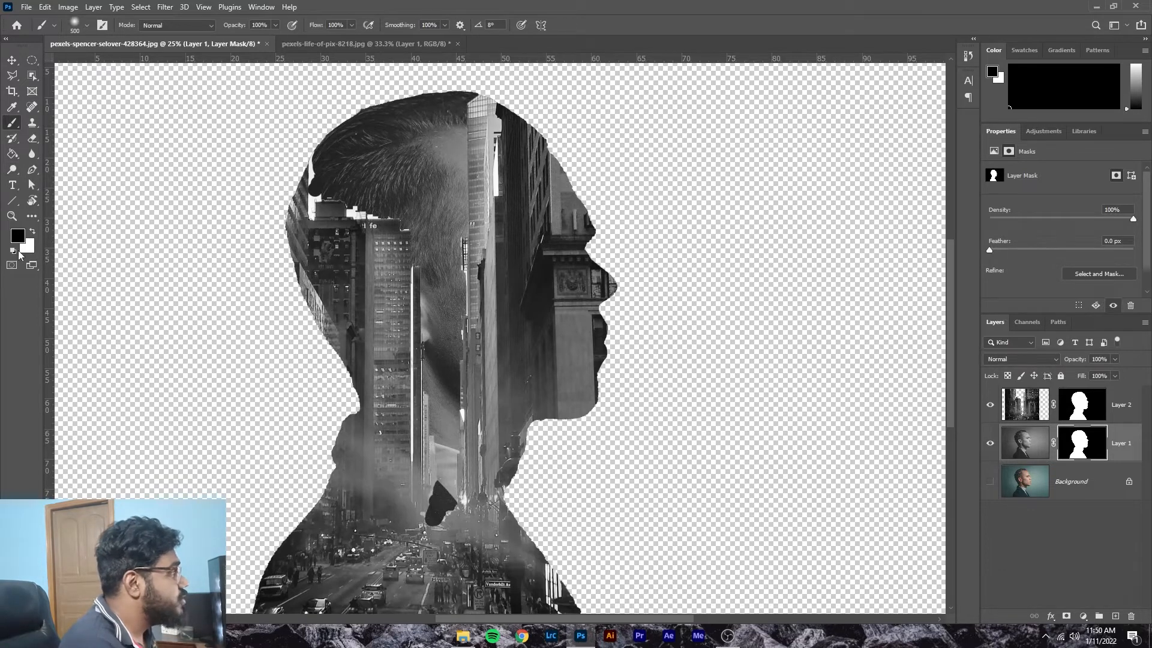
mouse_move(408, 129)
left_mouse_down()
mouse_move(341, 142)
mouse_move(324, 159)
mouse_move(329, 147)
mouse_move(388, 124)
mouse_move(438, 145)
mouse_move(458, 120)
mouse_move(471, 228)
mouse_move(456, 88)
mouse_move(357, 130)
mouse_move(389, 110)
mouse_move(509, 101)
mouse_move(444, 110)
mouse_move(479, 97)
left_mouse_up()
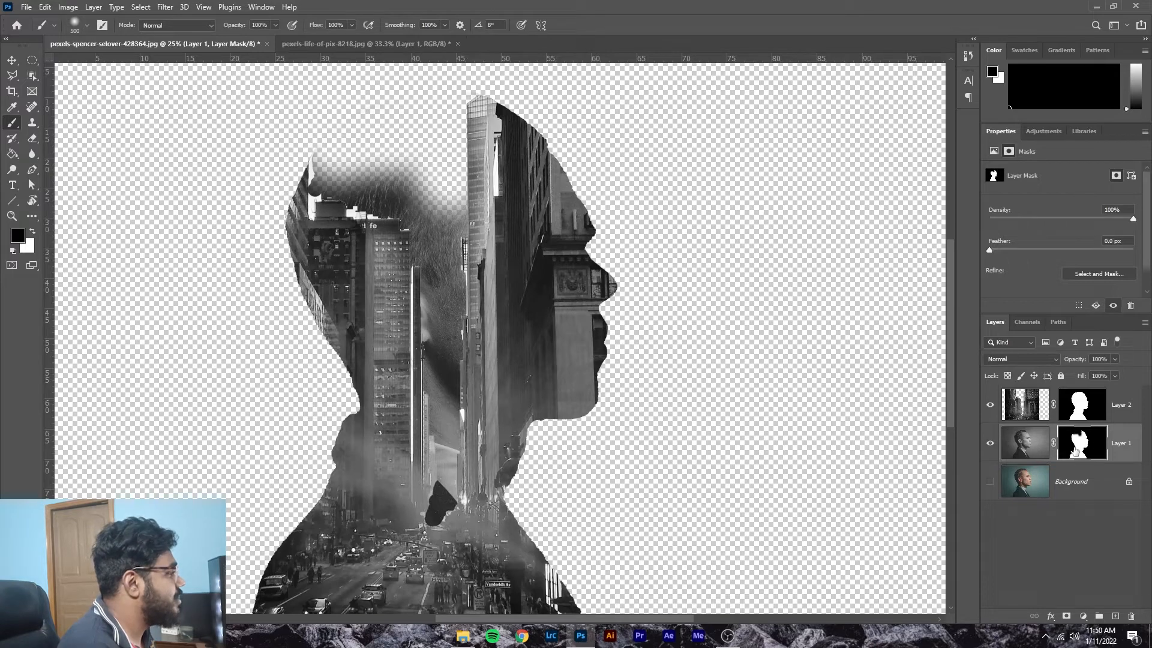
mouse_move(431, 195)
left_mouse_down()
mouse_move(354, 198)
mouse_move(393, 169)
mouse_move(428, 270)
mouse_move(355, 174)
mouse_move(310, 246)
mouse_move(473, 415)
mouse_move(450, 486)
mouse_move(453, 210)
mouse_move(465, 216)
mouse_move(462, 345)
left_mouse_up()
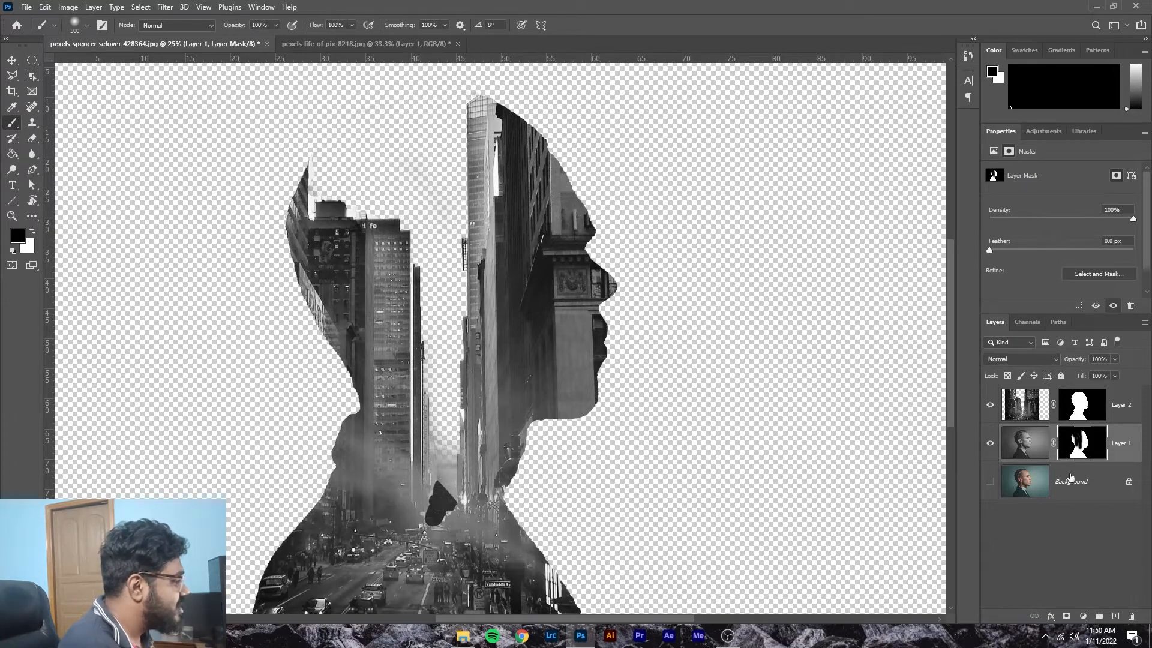
mouse_move(441, 394)
left_mouse_down()
mouse_move(464, 378)
mouse_move(474, 464)
left_mouse_up()
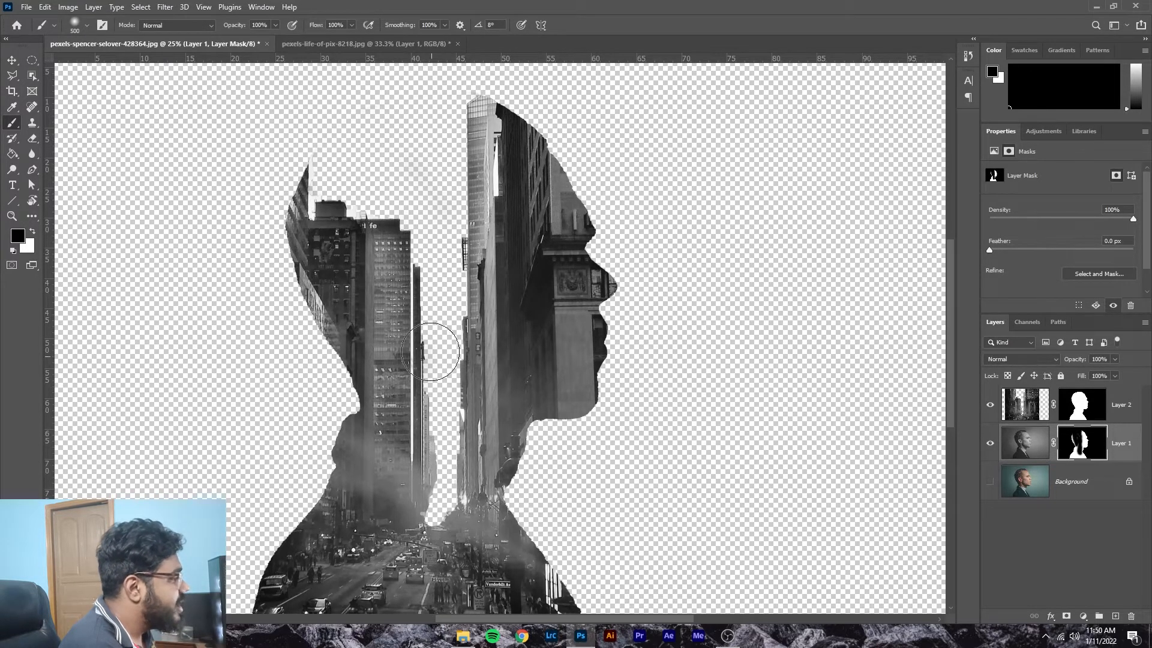
scroll(383, 493, "down", 7)
scroll(383, 490, "up", 6)
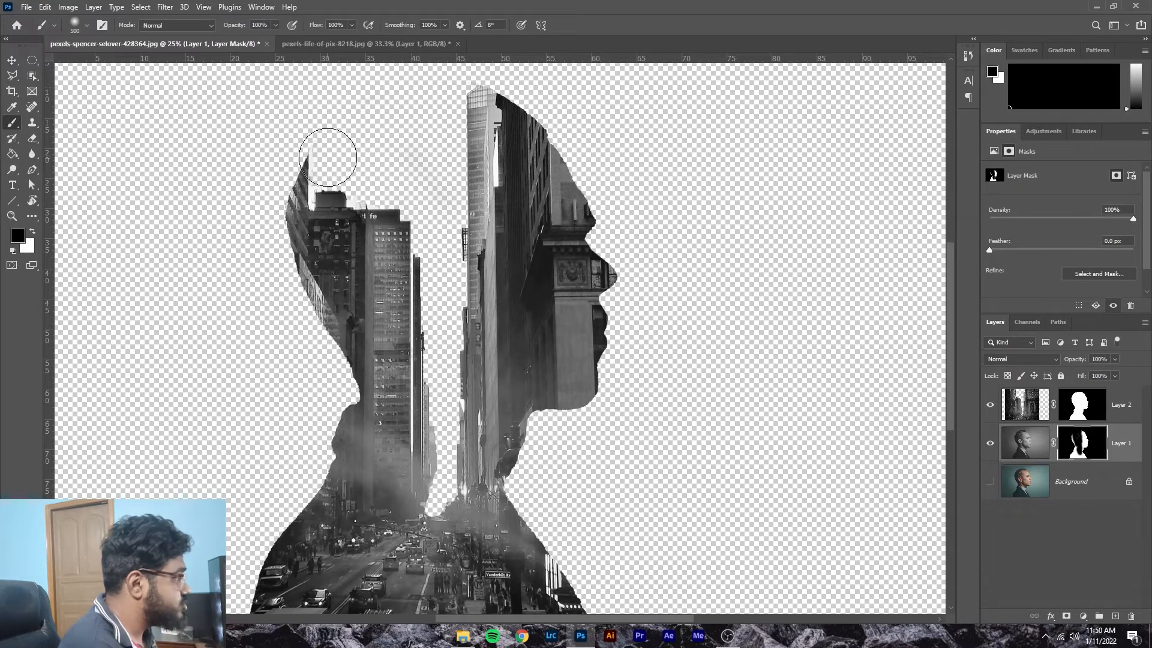
key("bracketleft")
key("bracketleft")
key("bracketleft")
key("bracketleft")
key("bracketleft")
key("bracketleft")
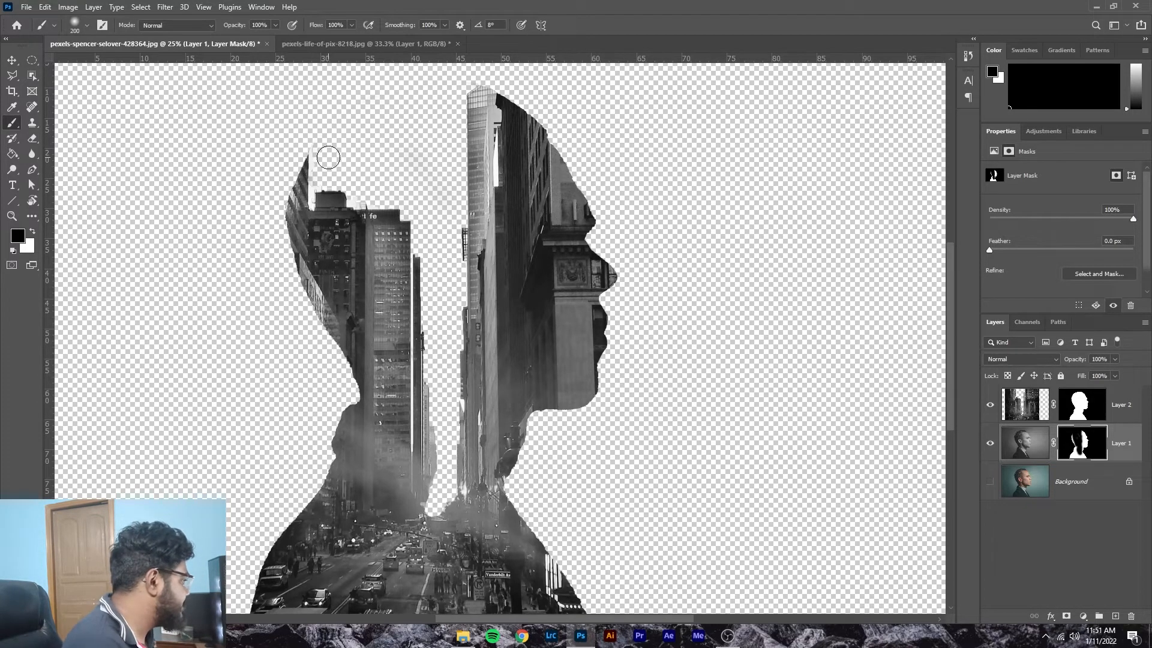
left_click(1081, 413)
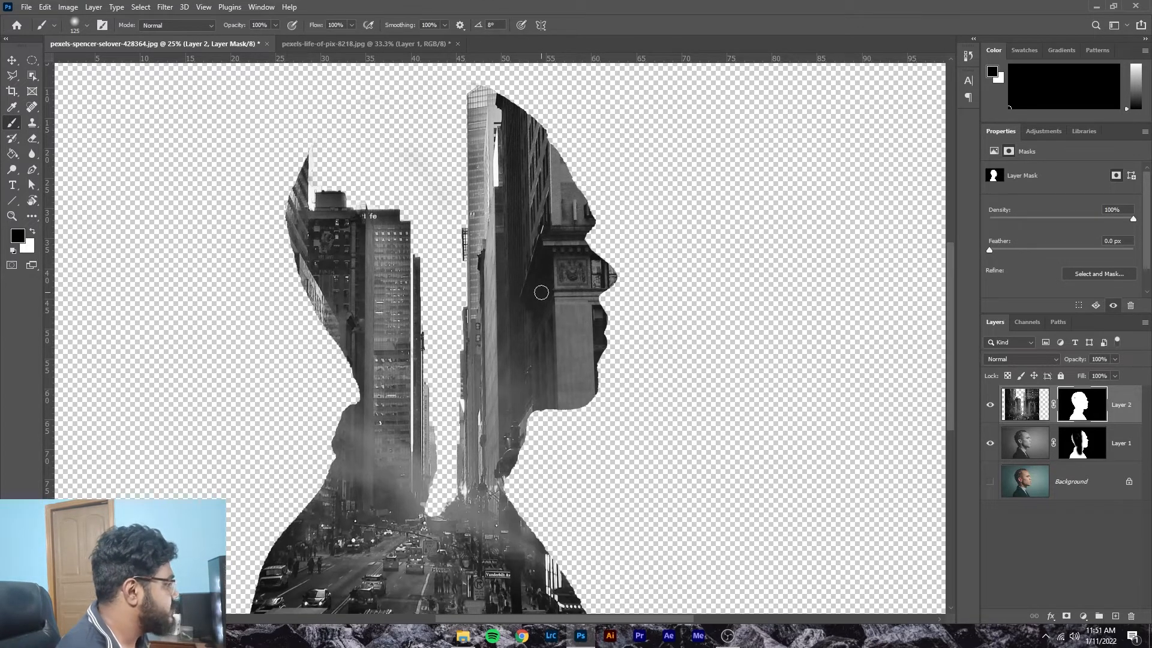
Step: With a larger brush, paint Layer 2's mask to reveal the face from forehead and eyebrow to chin
key("bracketright")
key("bracketright")
key("bracketright")
key("bracketright")
key("bracketright")
key("bracketright")
key("bracketright")
key("bracketright")
key("bracketright")
key("bracketright")
key("bracketright")
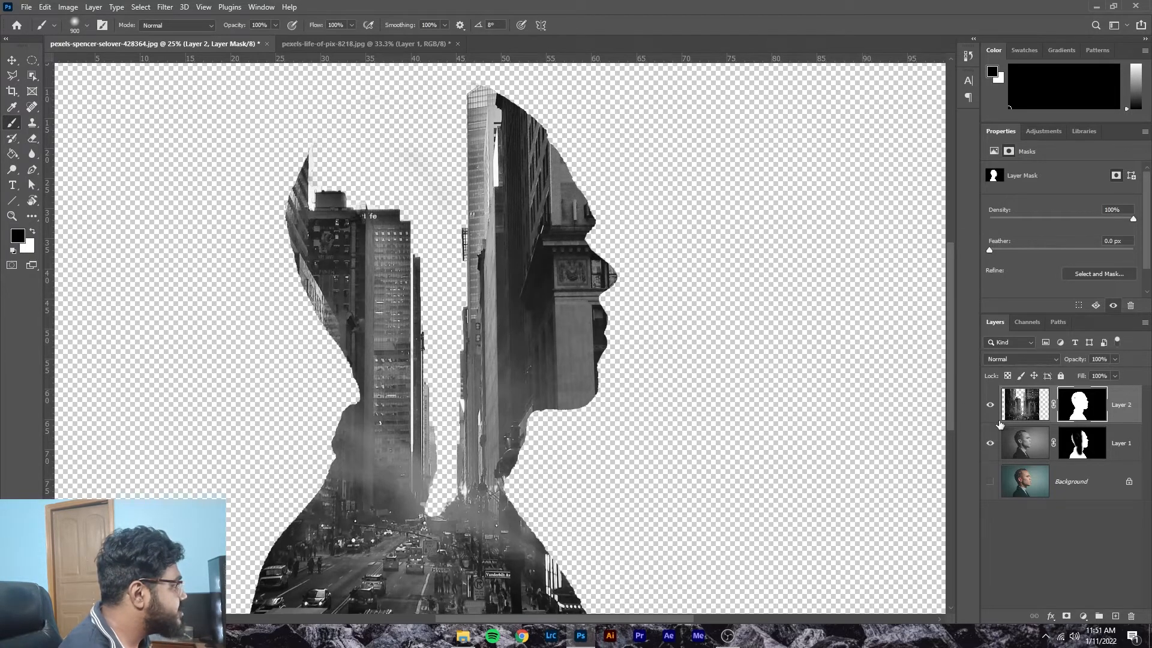
mouse_move(545, 193)
left_mouse_down()
mouse_move(574, 200)
mouse_move(599, 450)
left_mouse_up()
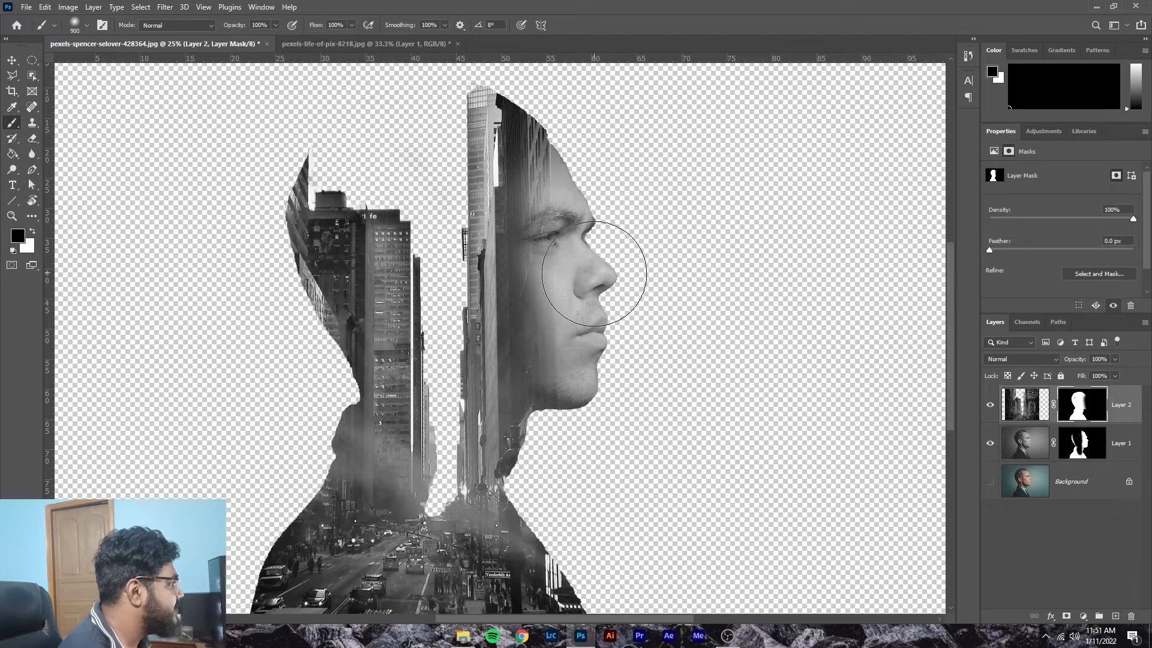
left_click_drag(586, 186, 567, 180)
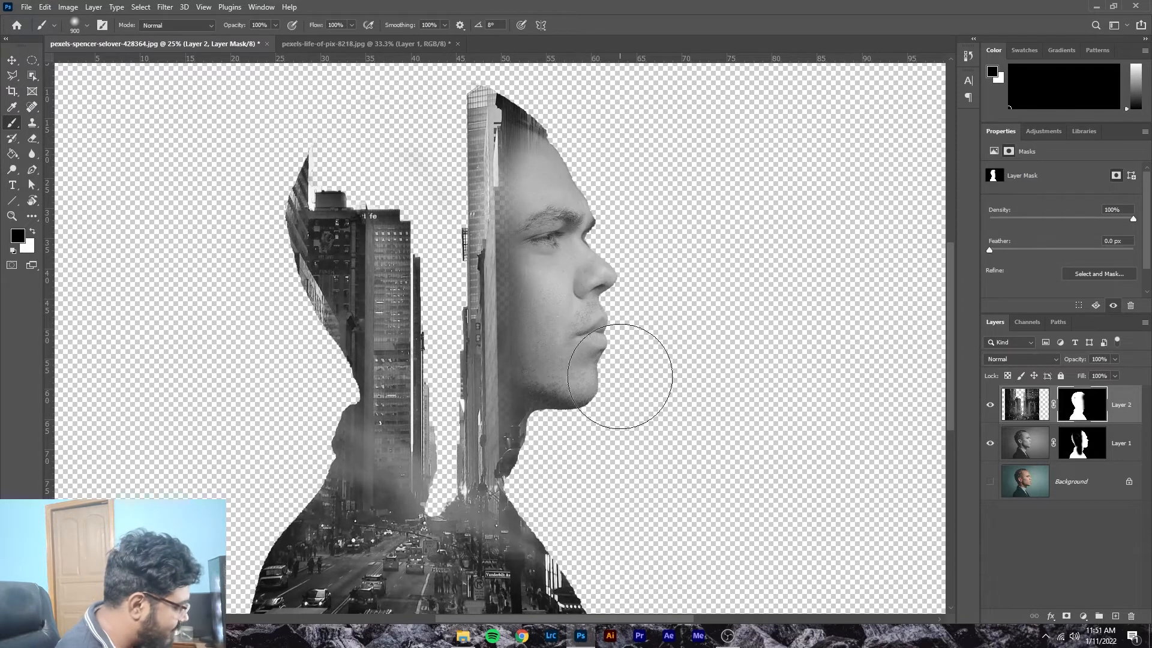
scroll(600, 526, "down", 2)
scroll(598, 524, "down", 2)
scroll(597, 495, "up", 2)
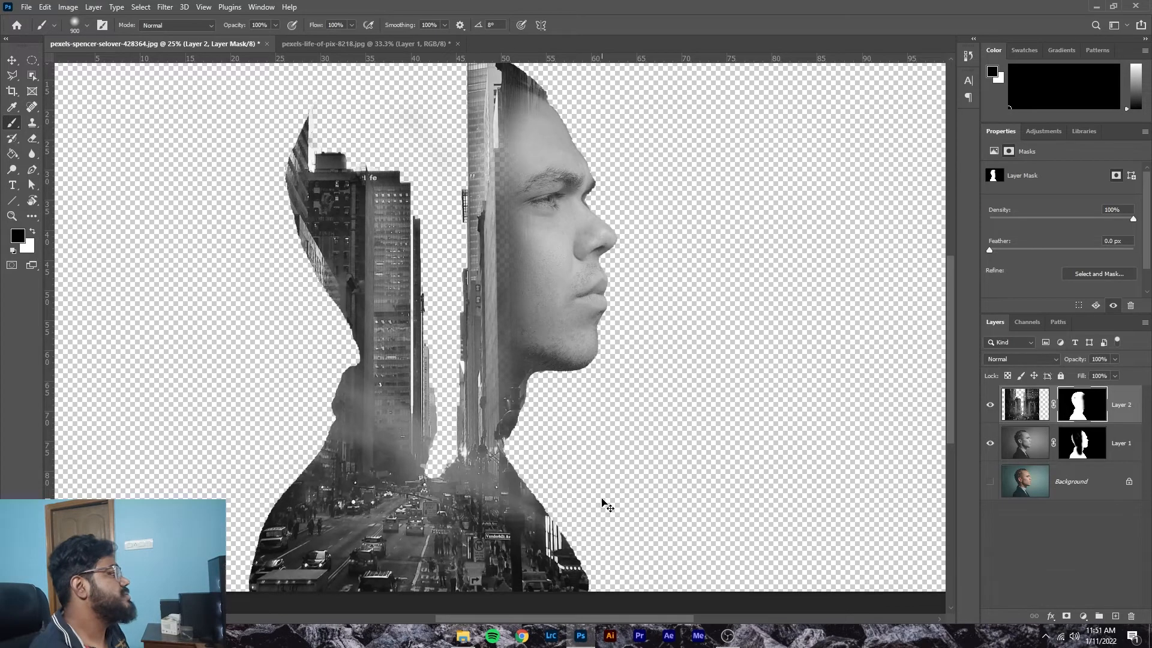
scroll(602, 499, "down", 1)
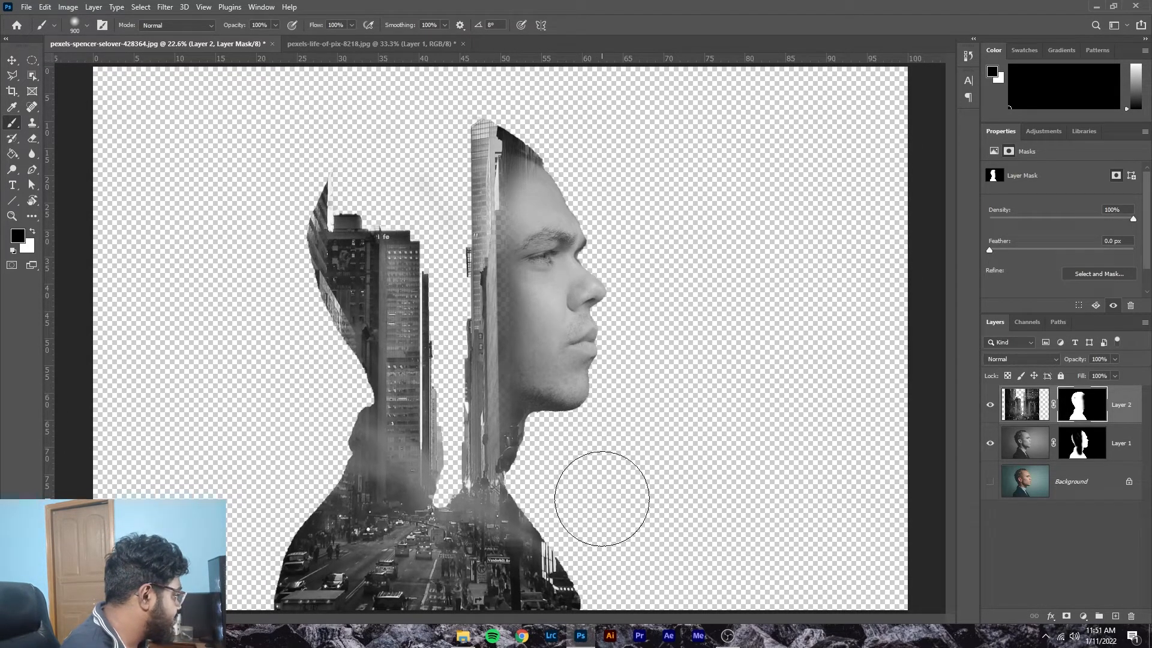
Step: Add a white Solid Color fill layer and drag its mask onto Layer 1's mask
left_click(1083, 616)
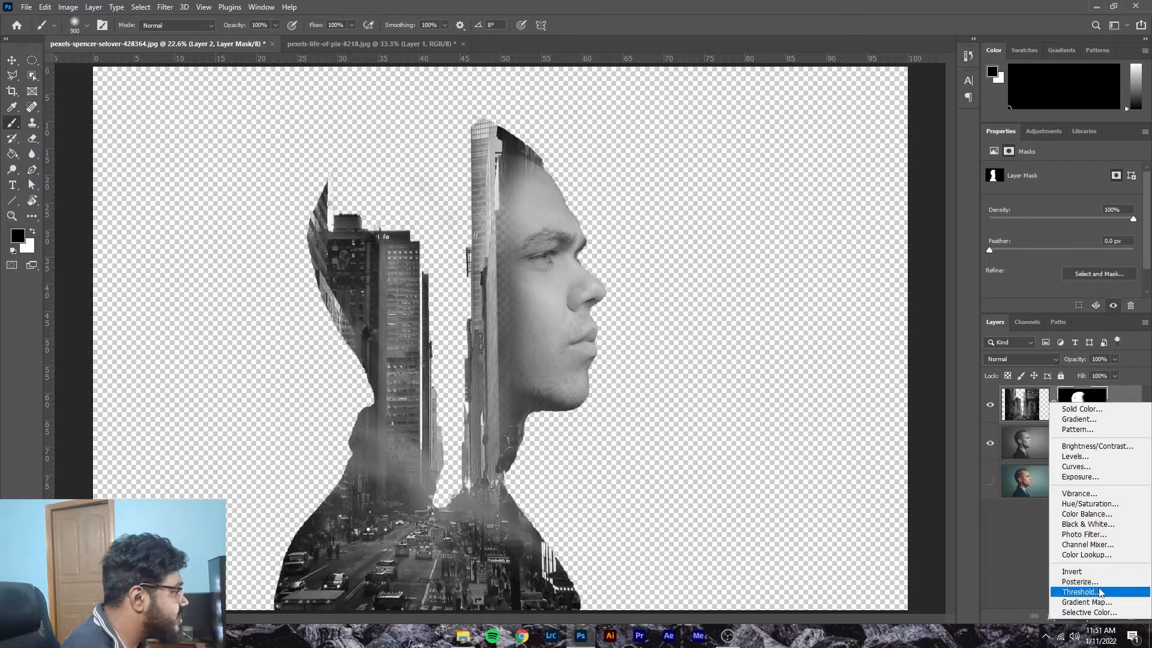
left_click(1117, 410)
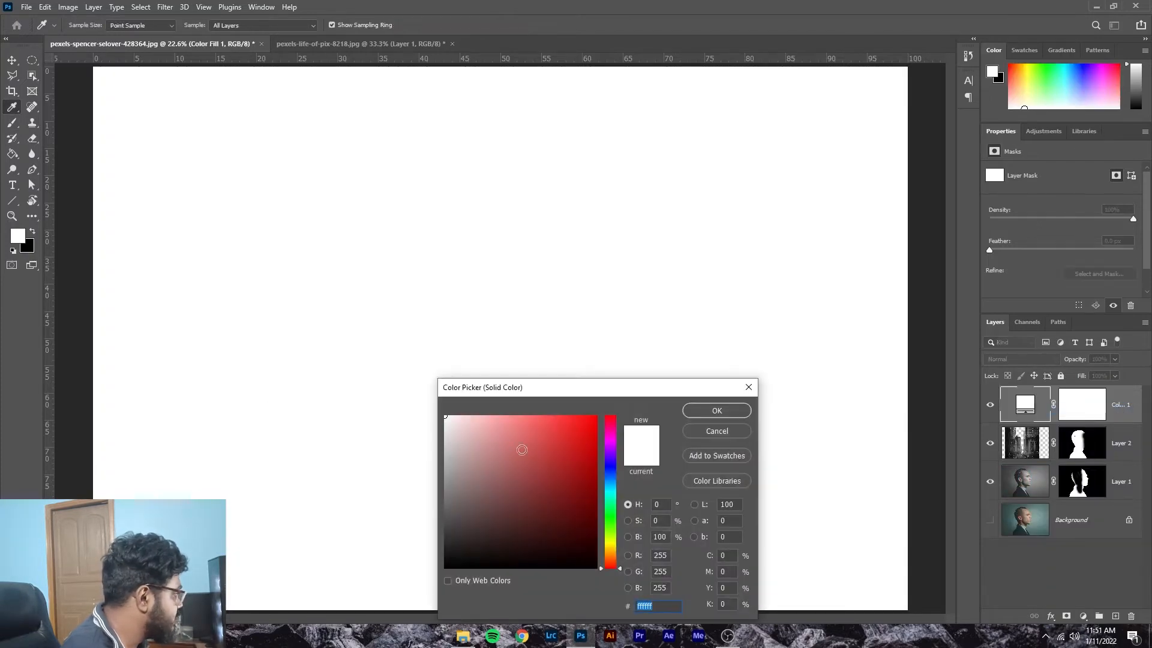
key("Return")
key("b")
mouse_move(1098, 414)
left_mouse_down()
mouse_move(1096, 530)
mouse_move(1063, 510)
mouse_move(1072, 390)
left_mouse_up()
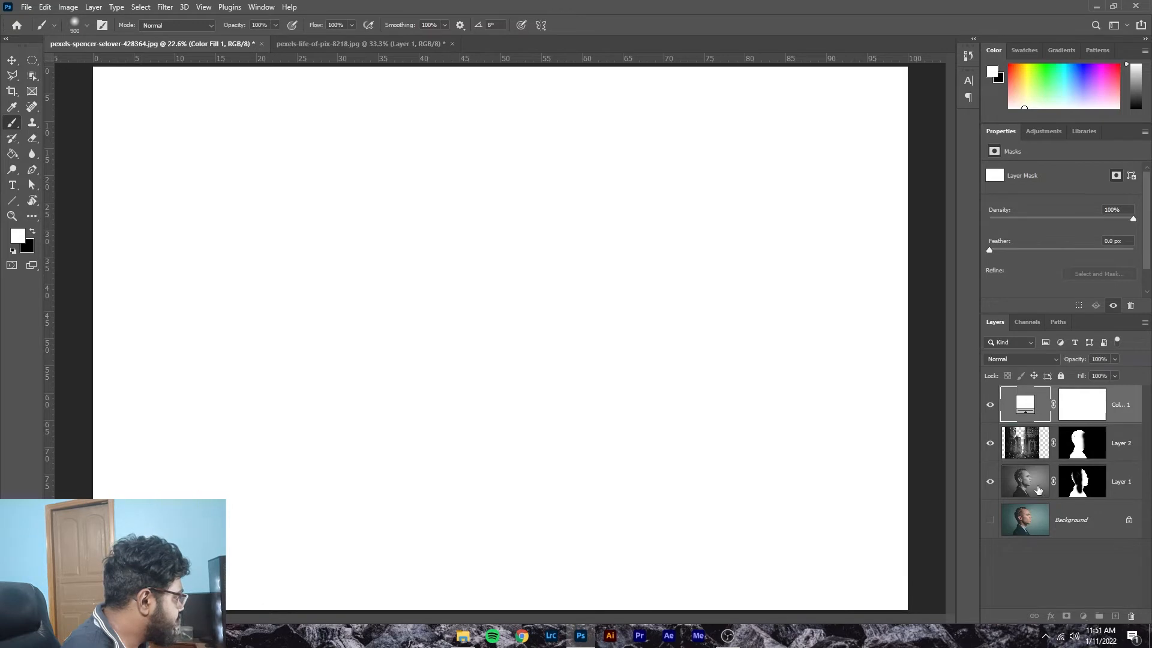
left_click_drag(1082, 405, 1080, 483)
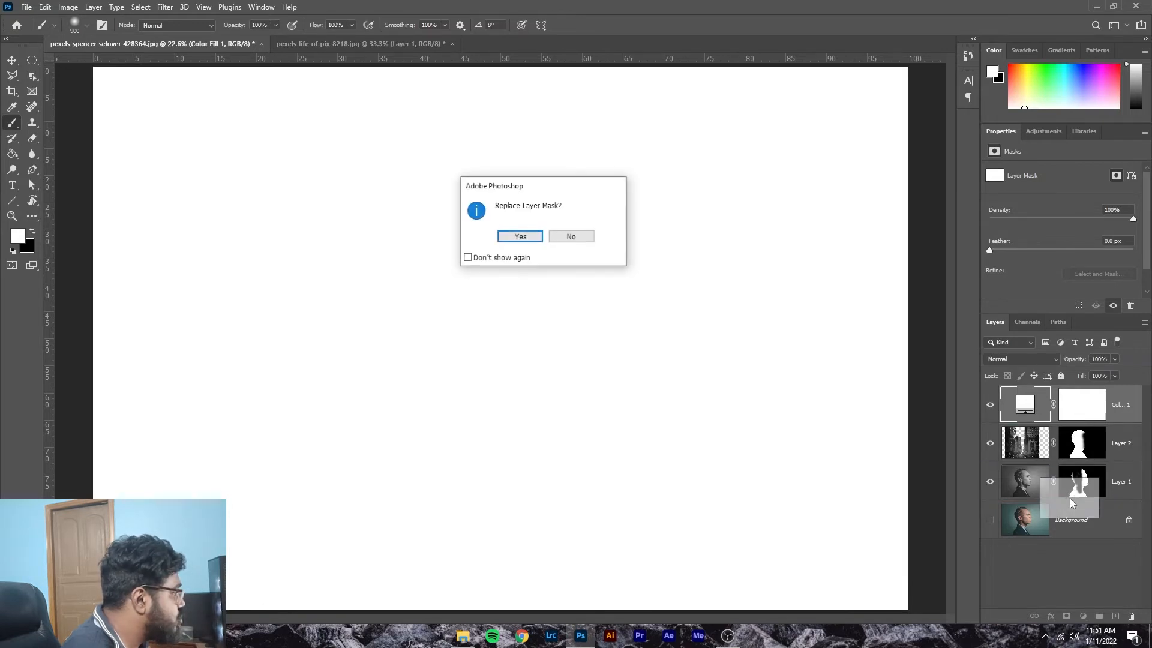
Step: Decline the mask replacement, delete Color Fill 1 and its mask, and add a new Layer 3
left_click(569, 239)
left_click(1091, 412)
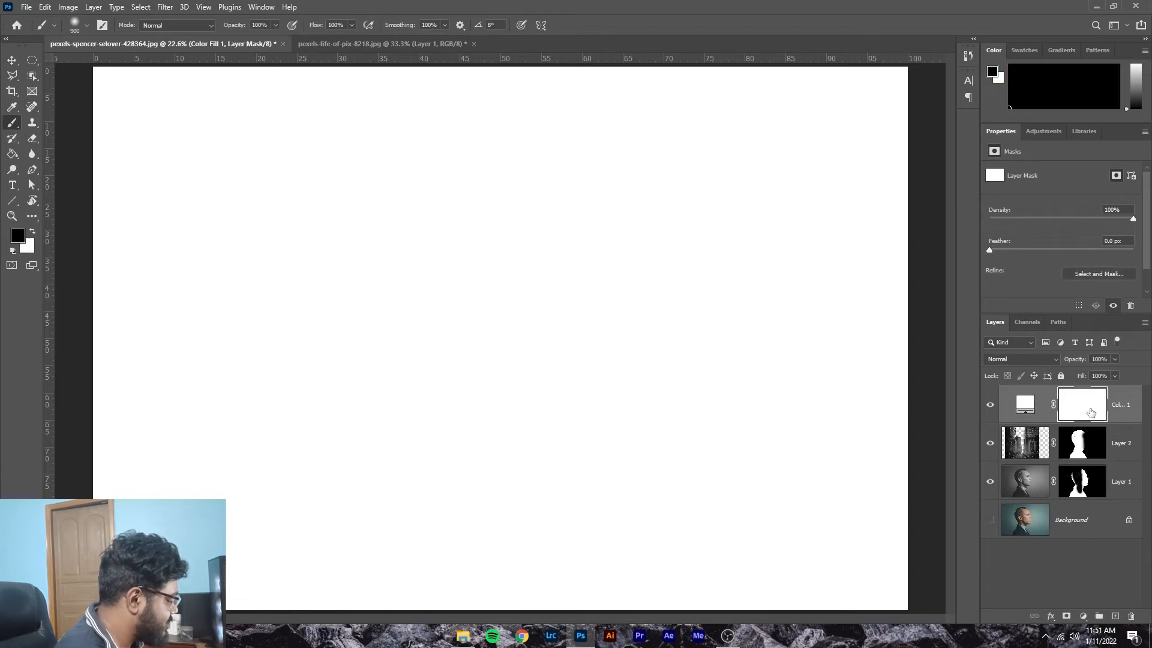
key("Delete")
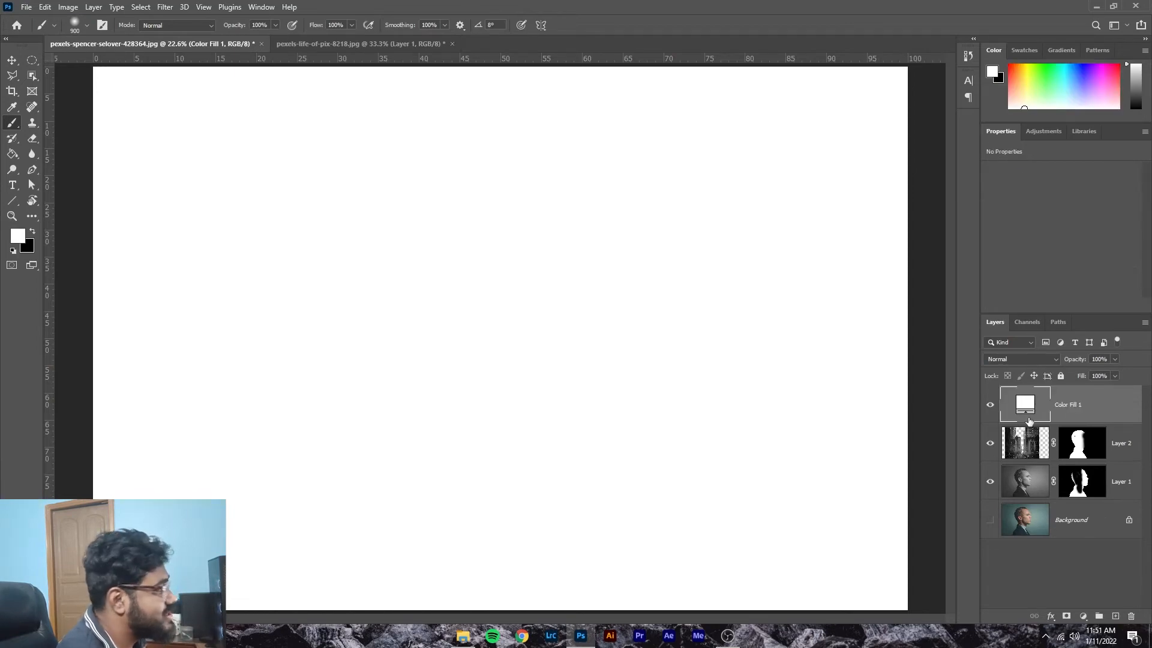
key("Delete")
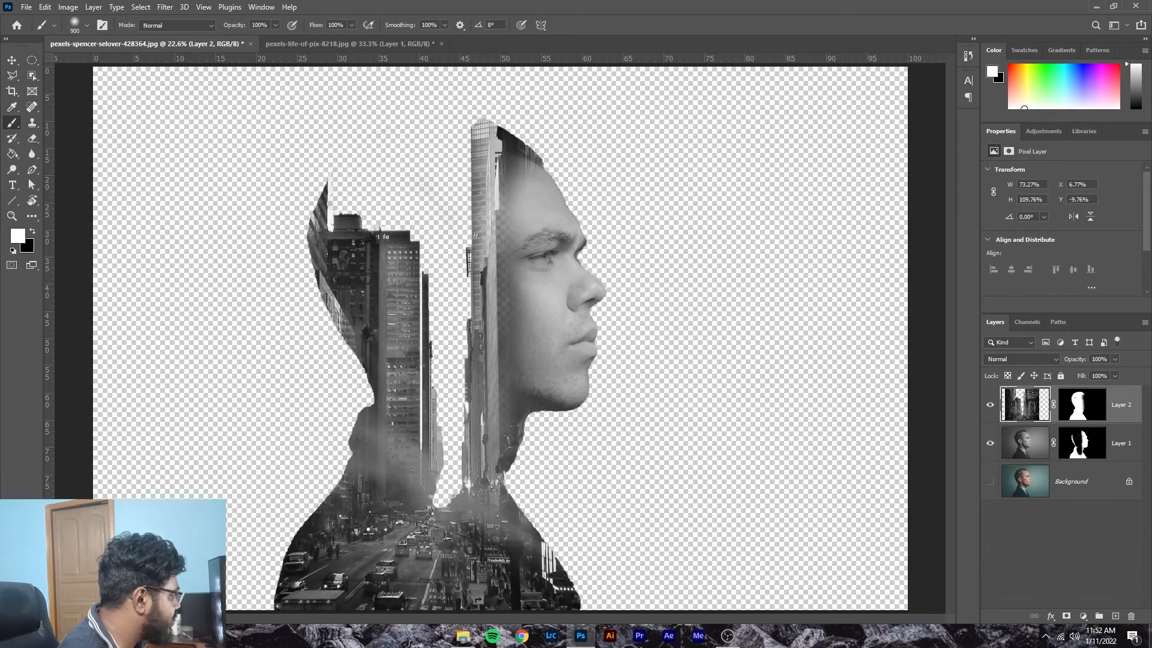
left_click(1116, 616)
Step: Move Layer 3 down above Background and fill it solid white with the Paint Bucket
left_click_drag(1043, 420, 1051, 504)
left_click(13, 154)
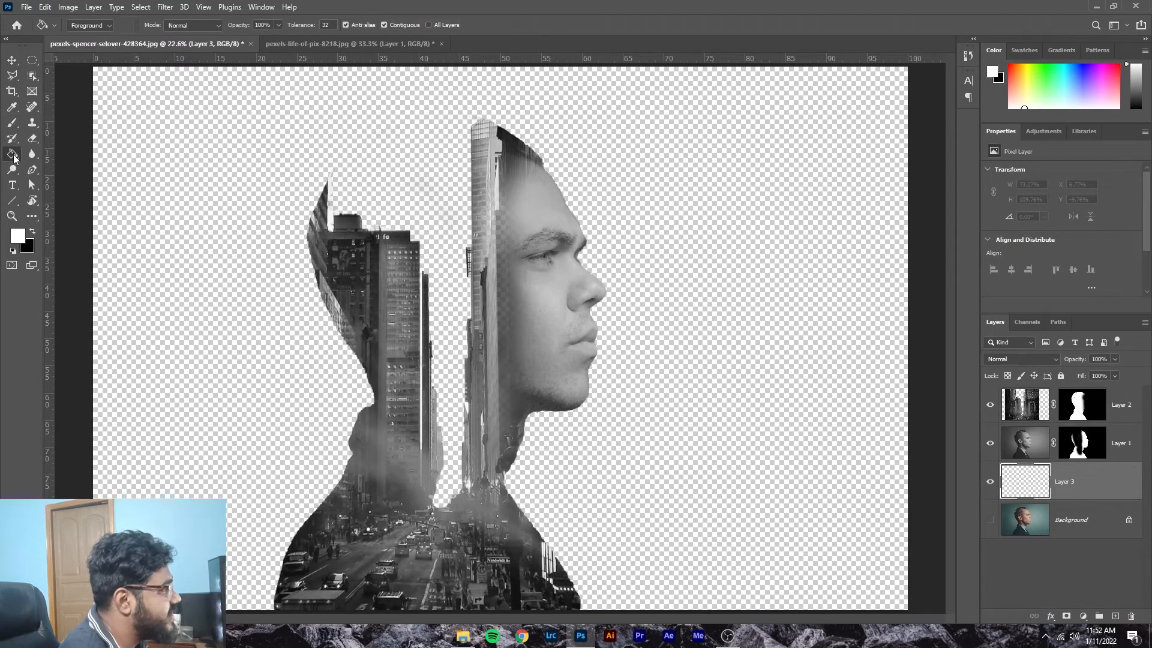
left_click(228, 232)
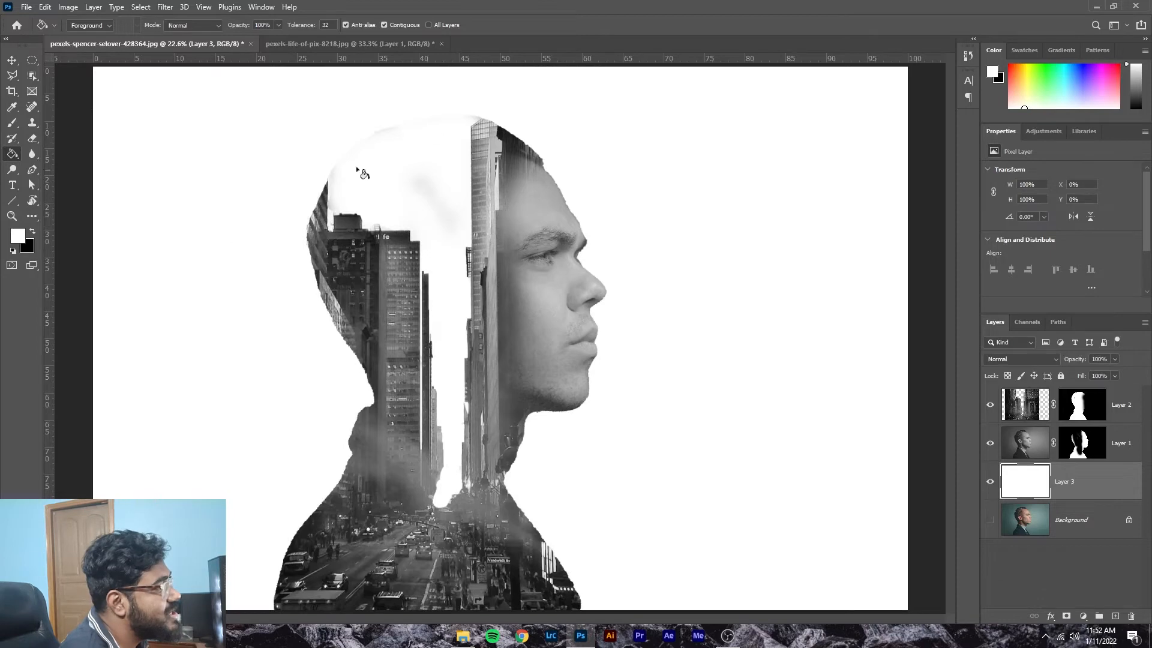
Step: Paint black on Layer 1's mask to erase the grey smudges between the buildings, shrinking the brush to 90
left_click(12, 122)
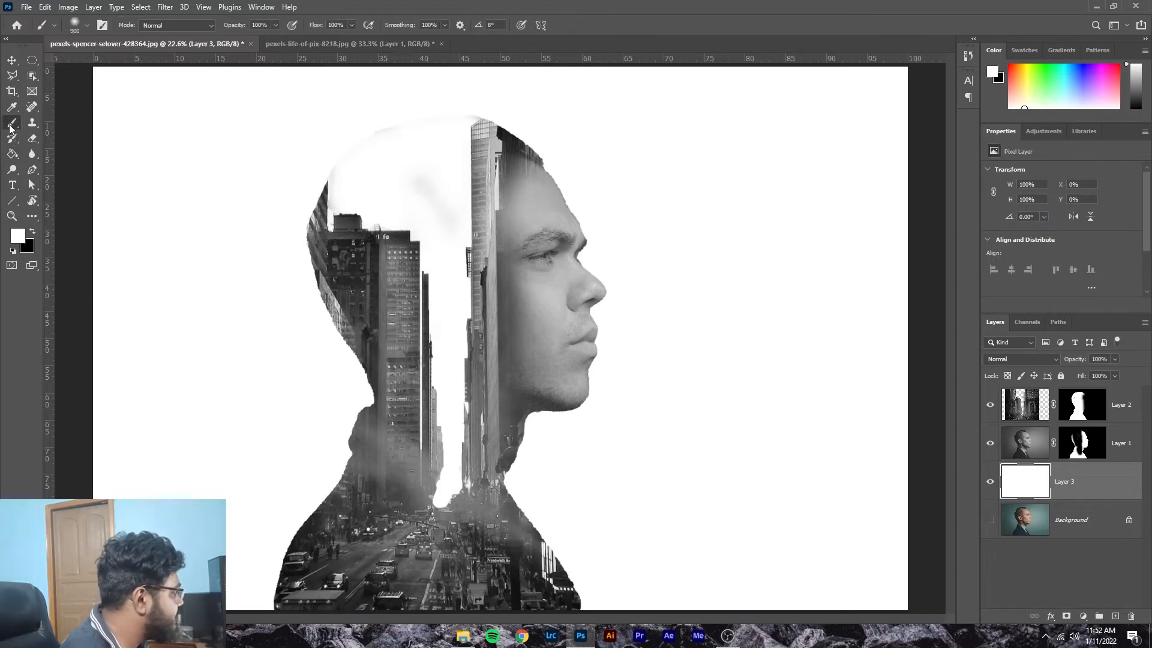
key("x")
left_click(1092, 450)
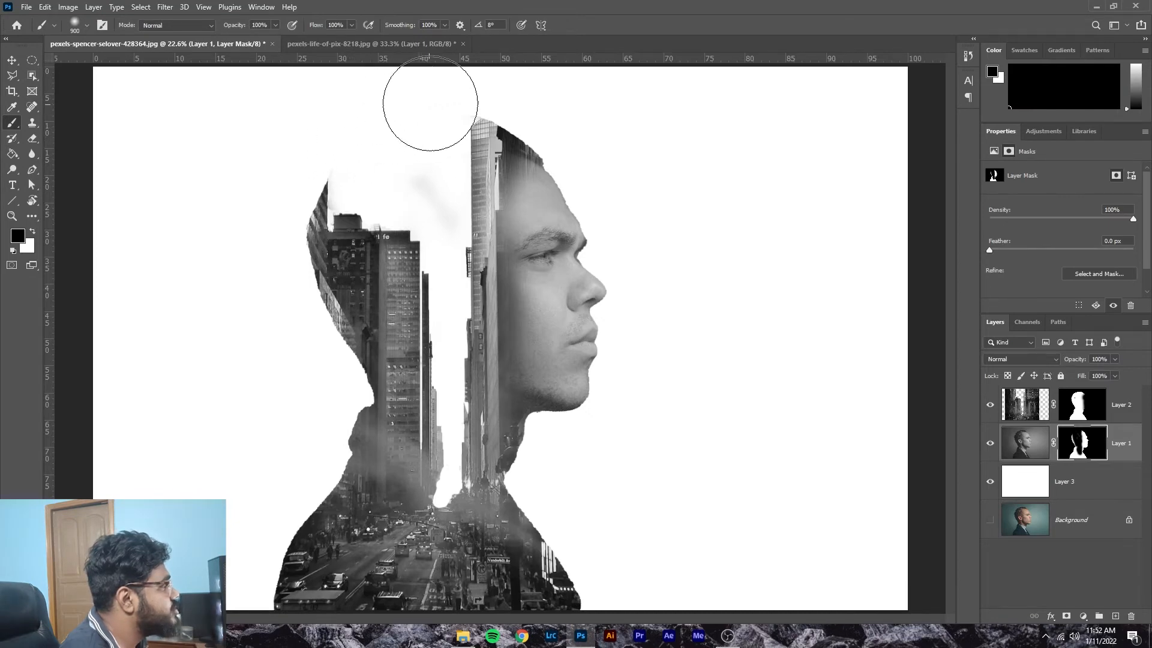
left_click_drag(407, 160, 420, 180)
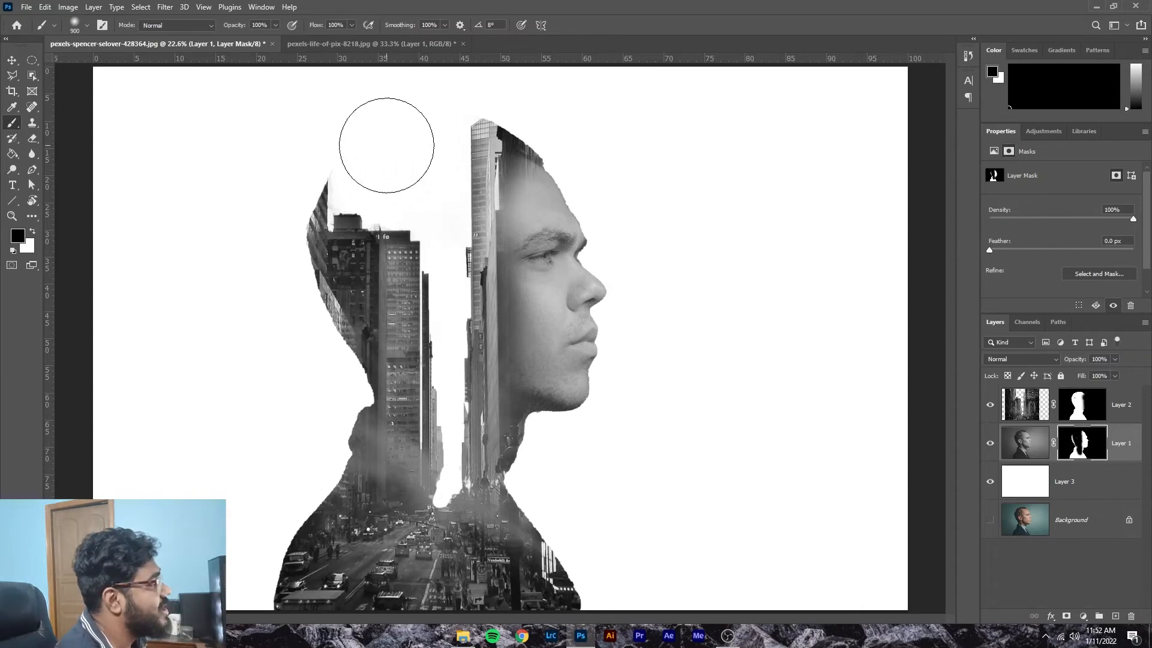
key("bracketleft")
key("bracketleft")
key("bracketleft")
key("bracketleft")
key("bracketleft")
key("bracketleft")
key("bracketleft")
key("bracketleft")
key("bracketleft")
key("bracketleft")
key("bracketleft")
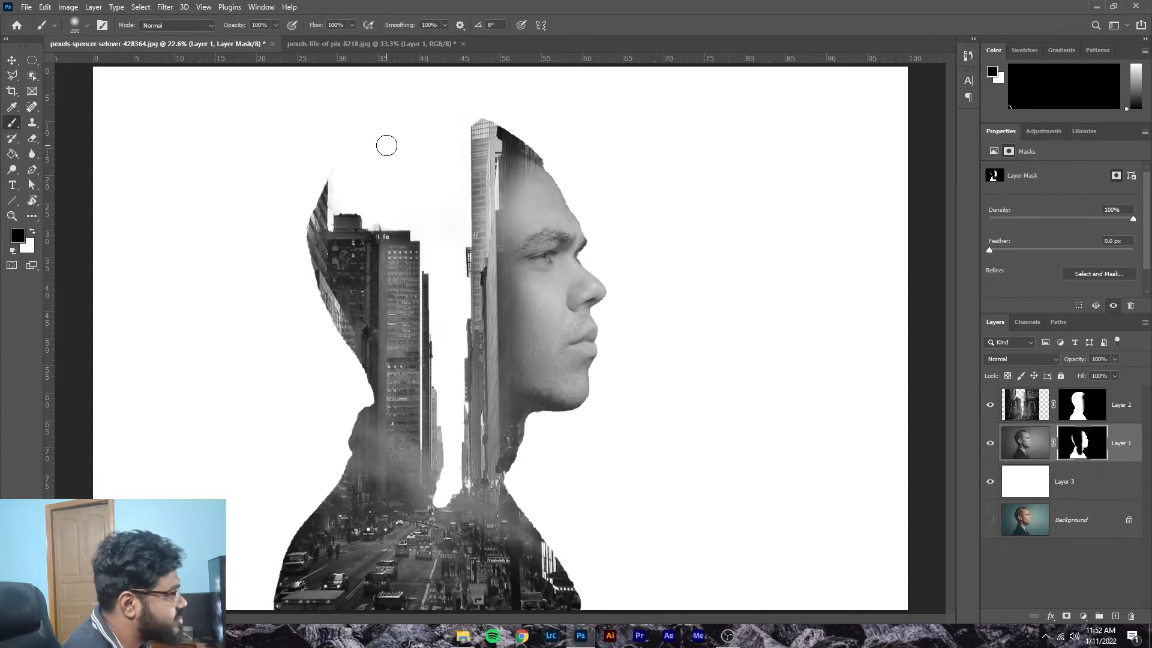
key("bracketleft")
key("bracketleft")
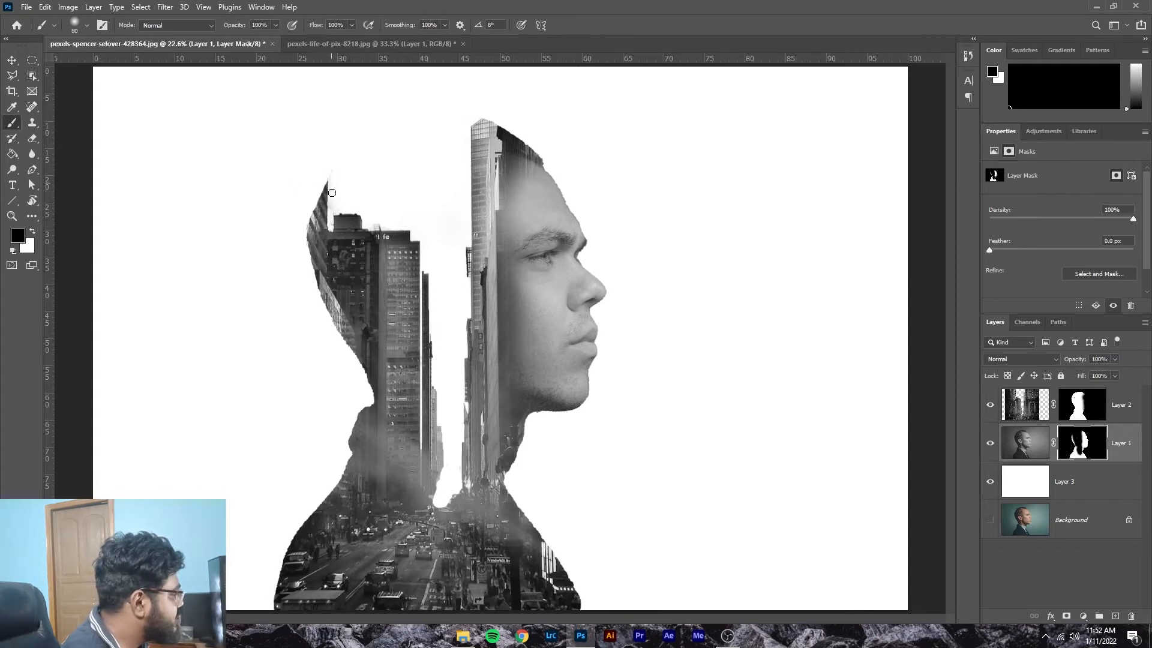
left_click(1084, 414)
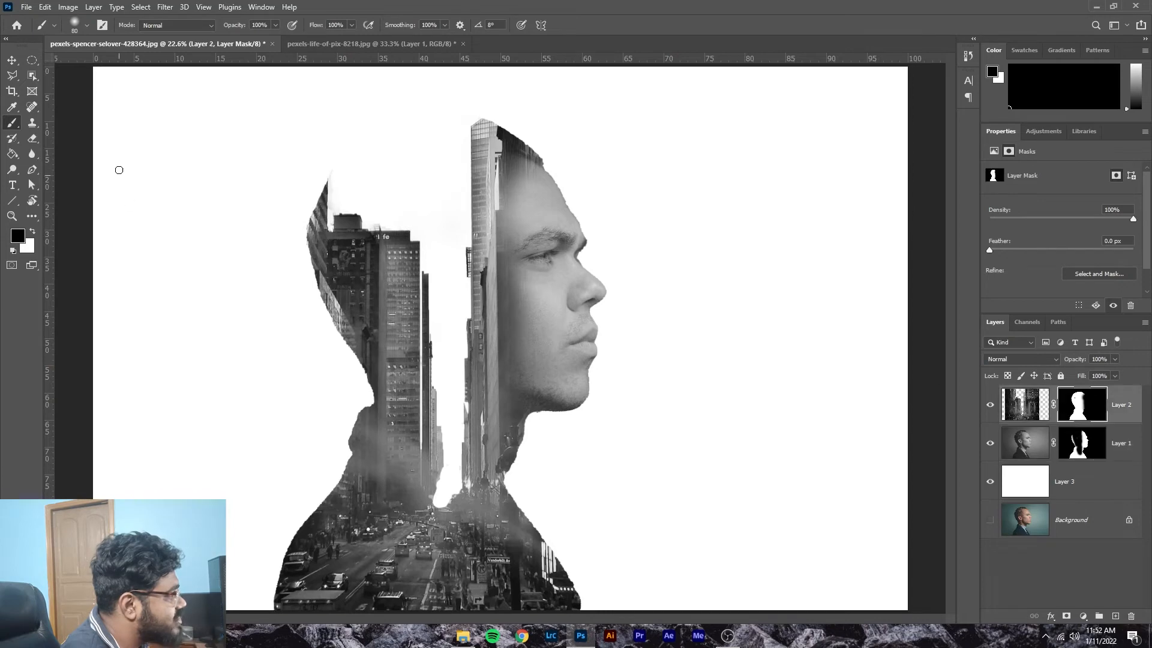